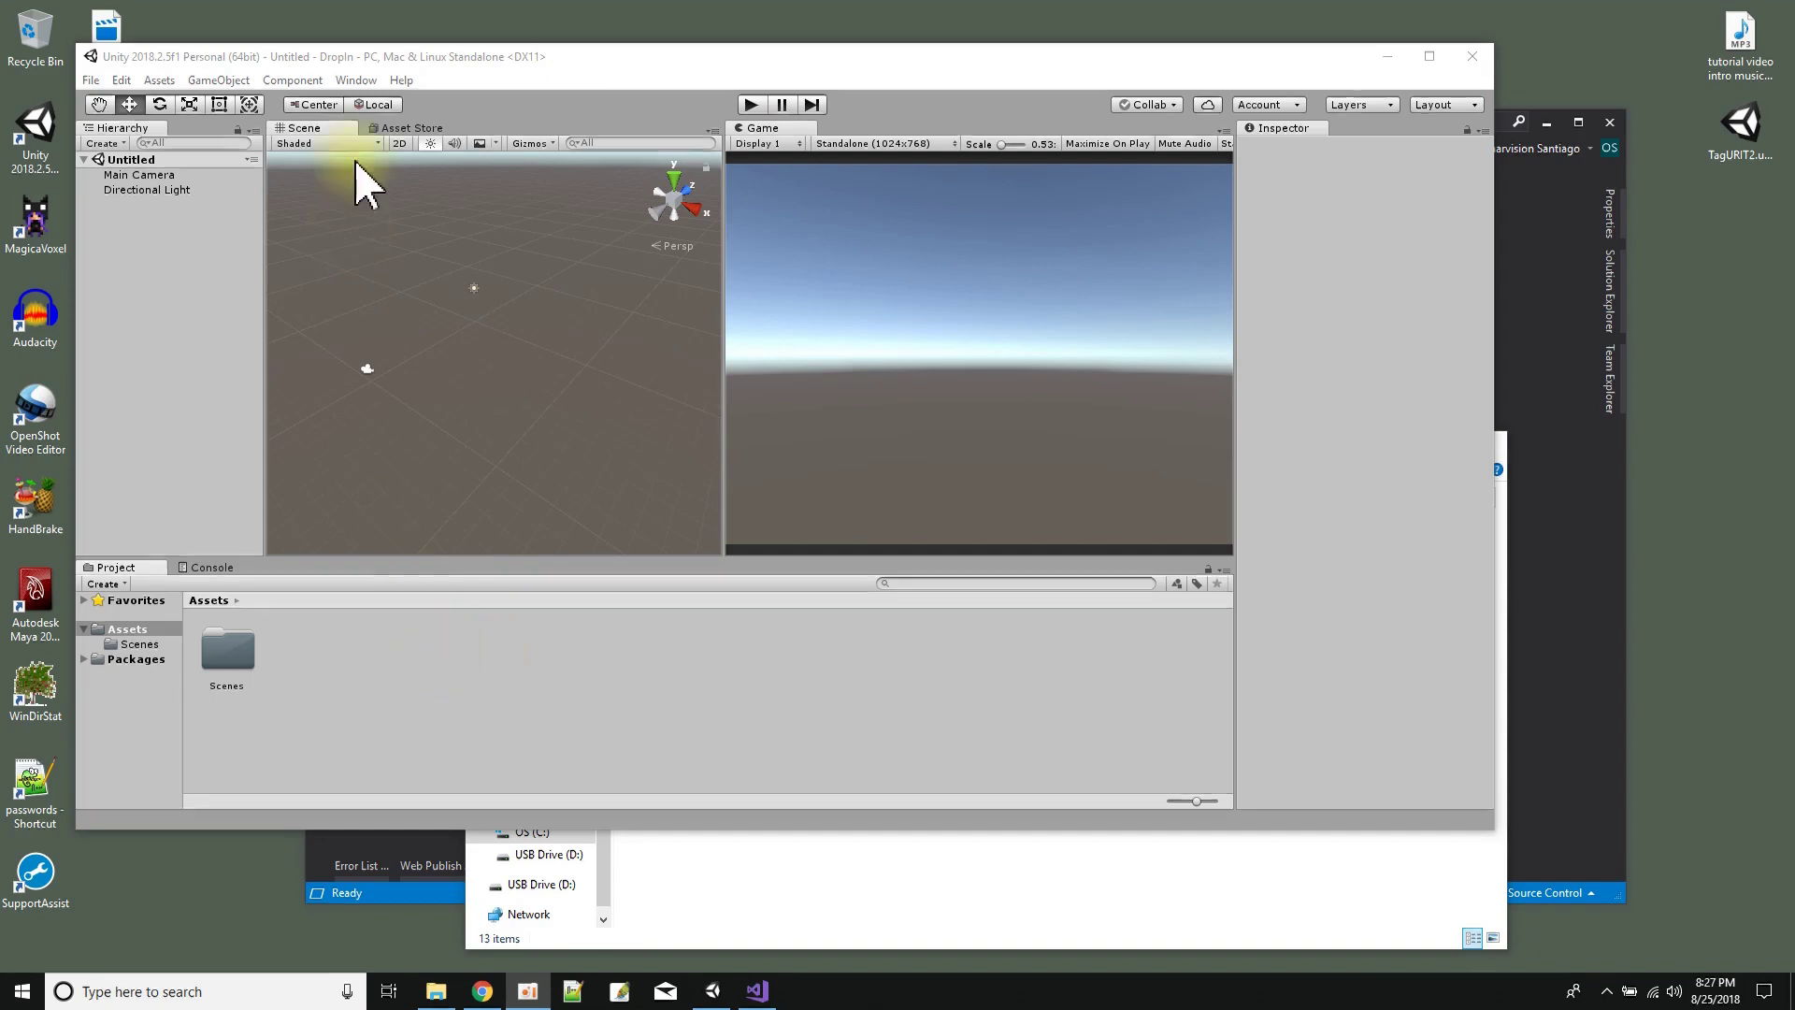
- Create a C# script named MyScript in Assets and open it in Visual Studio
{"action": "left_click", "coordinate": [374, 58]}
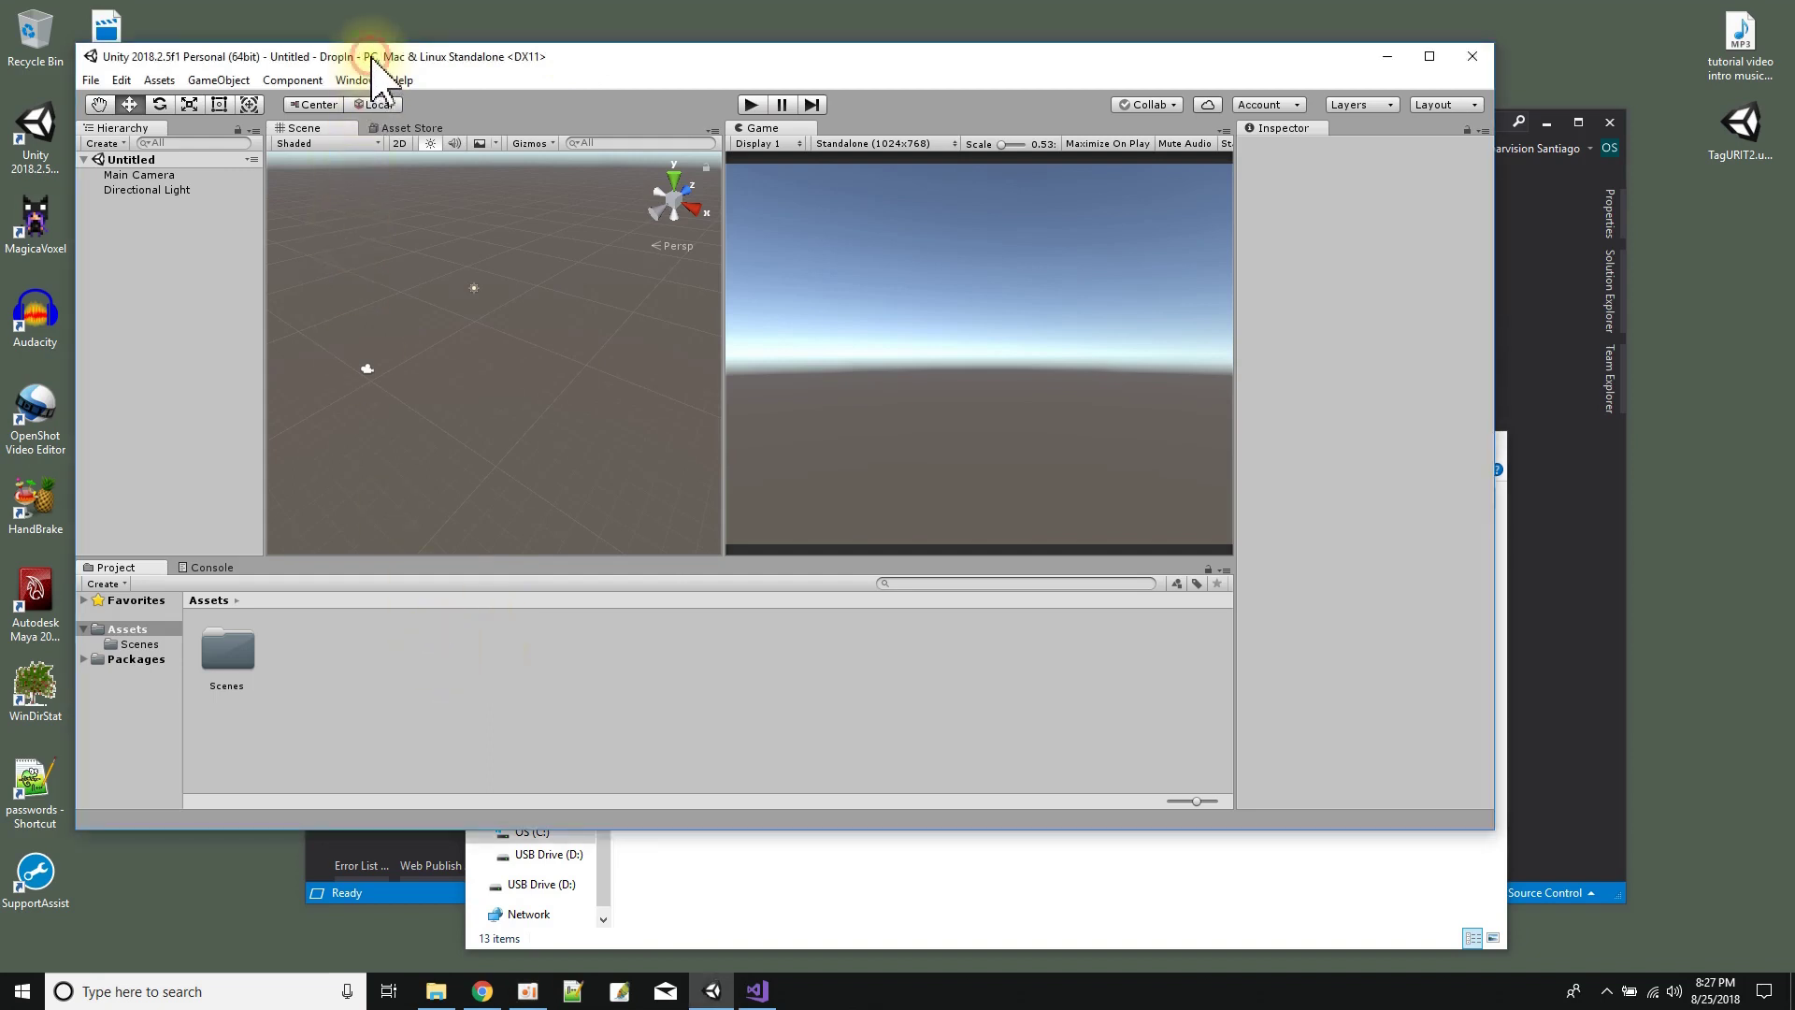
{"action": "right_click", "coordinate": [399, 660]}
{"action": "mouse_move", "coordinate": [446, 224]}
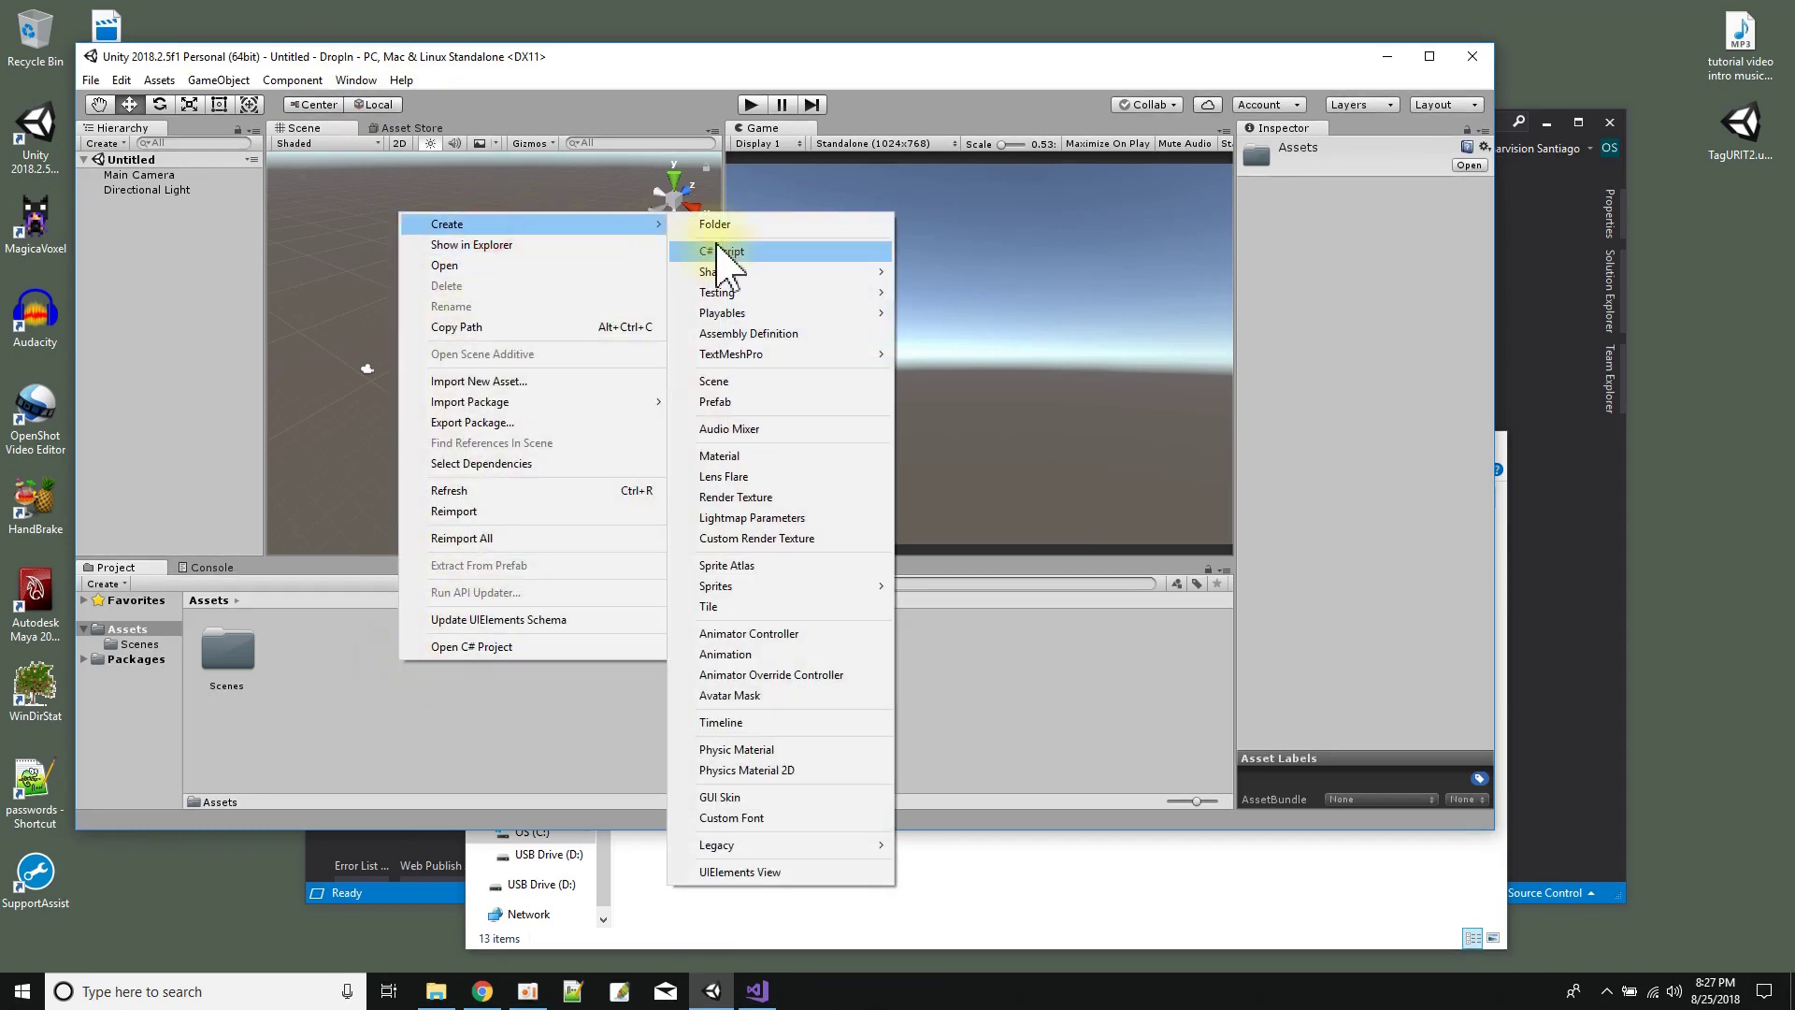
{"action": "left_click", "coordinate": [716, 252]}
{"action": "type", "text": "MyScript"}
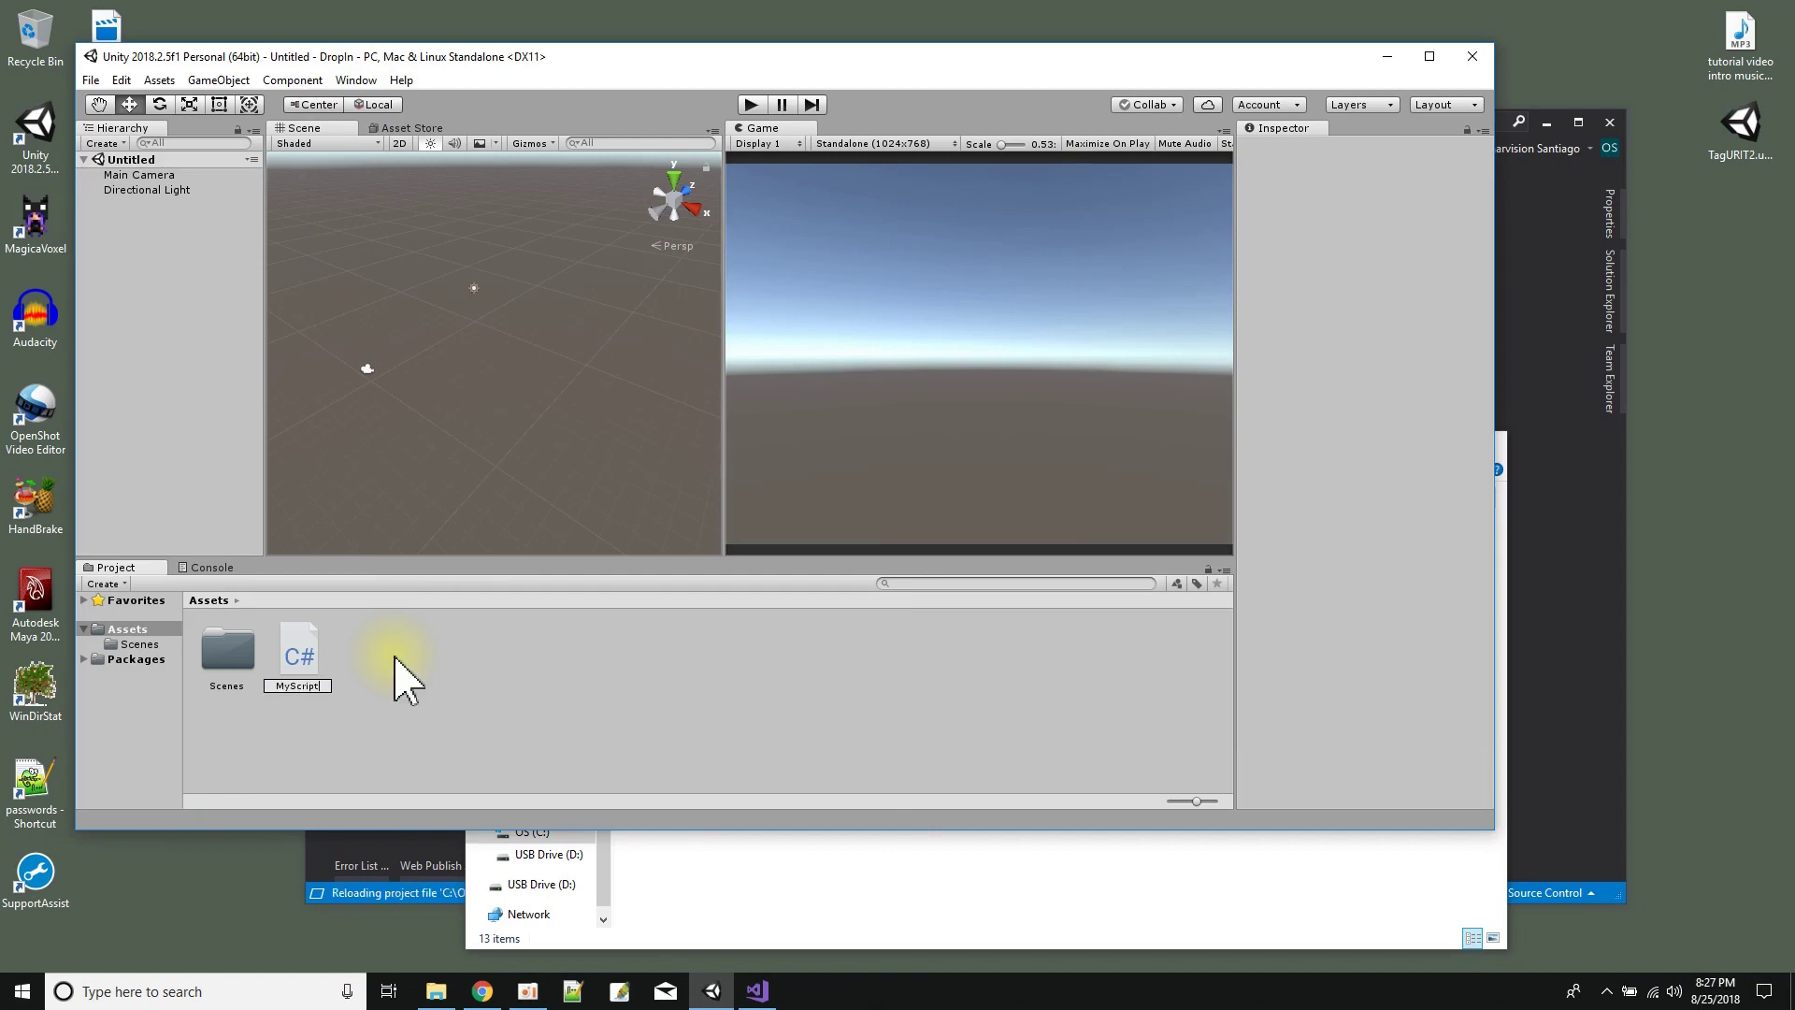
{"action": "key", "text": "Return"}
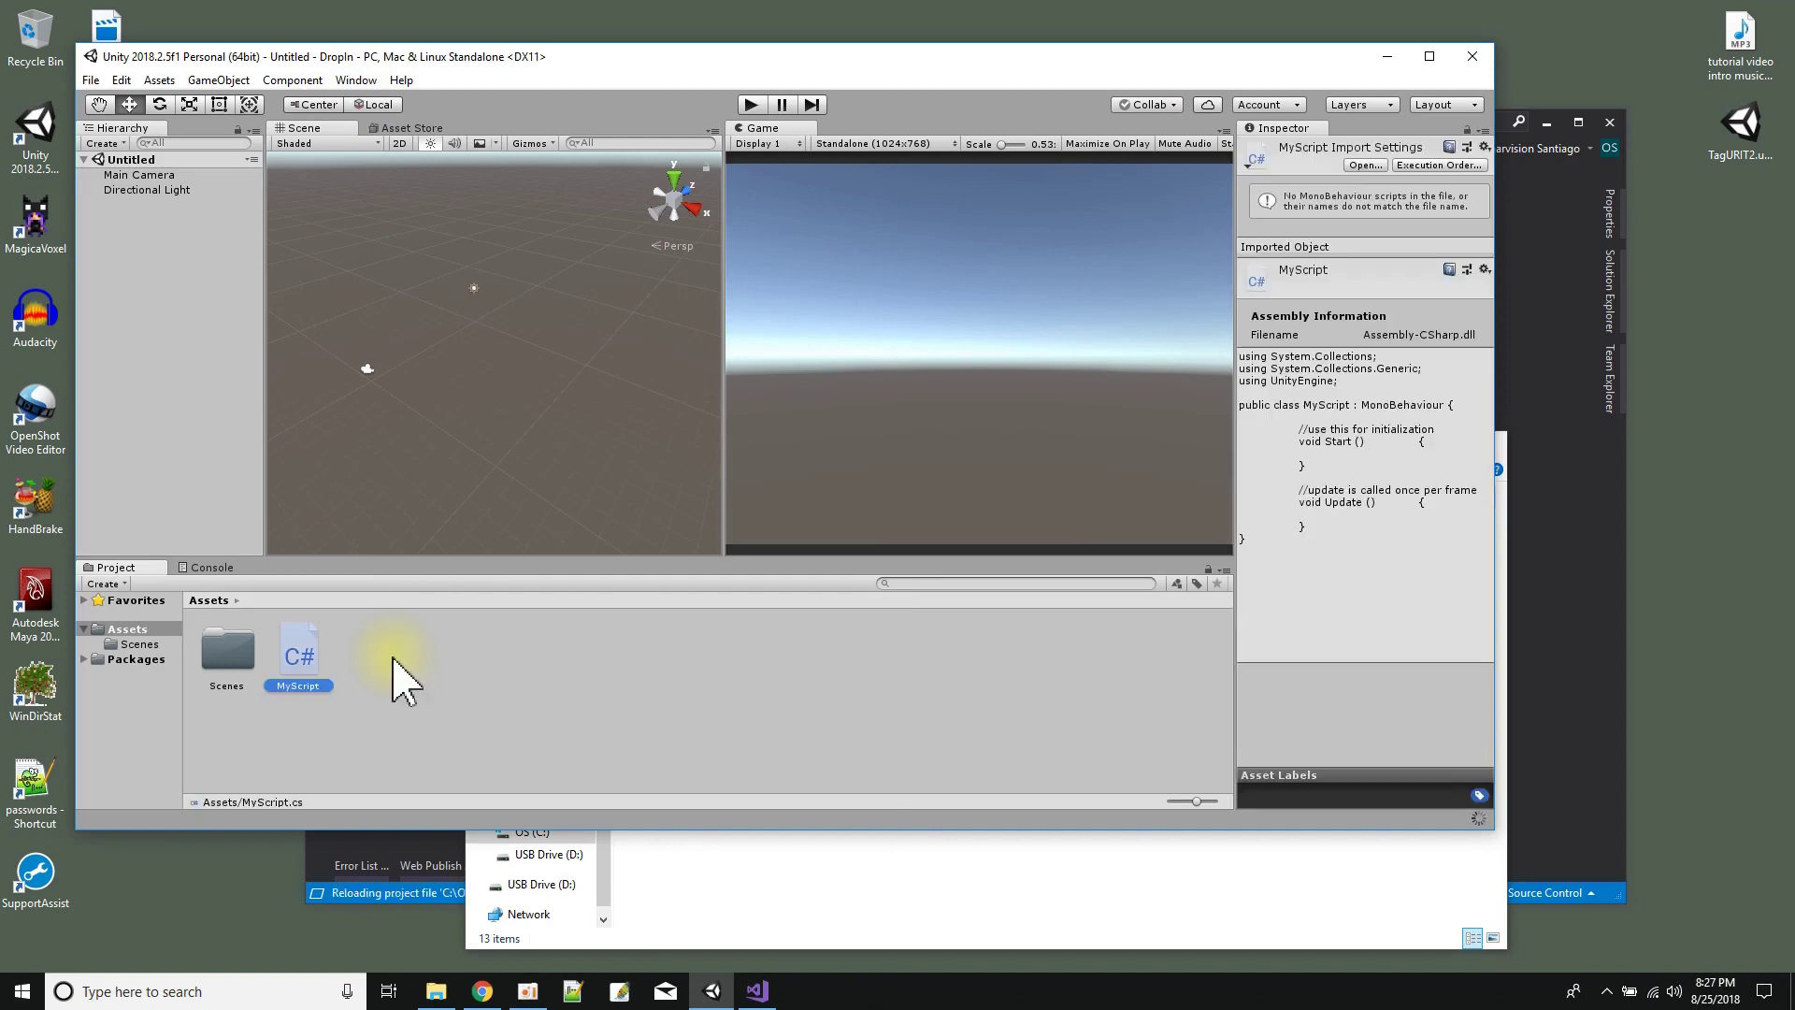
{"action": "double_click", "coordinate": [301, 687]}
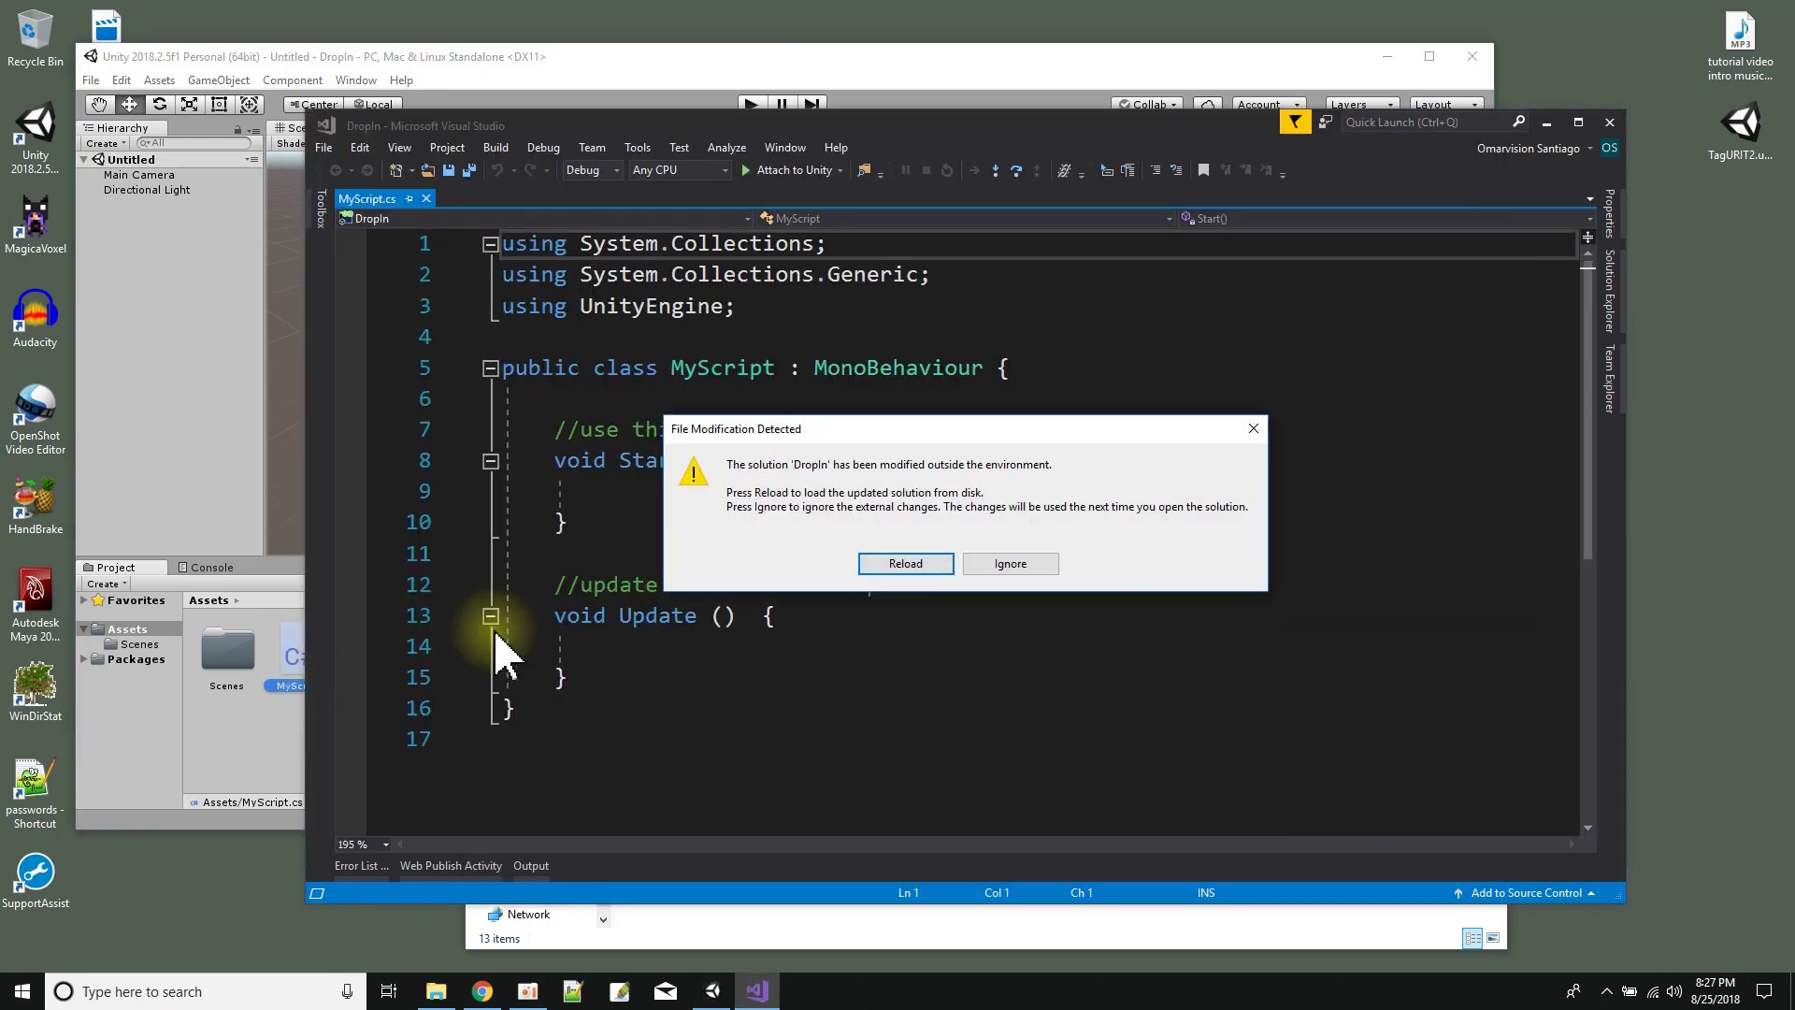
- Reload the solution and put the class, Start and Update opening braces on their own lines
{"action": "left_click", "coordinate": [899, 561]}
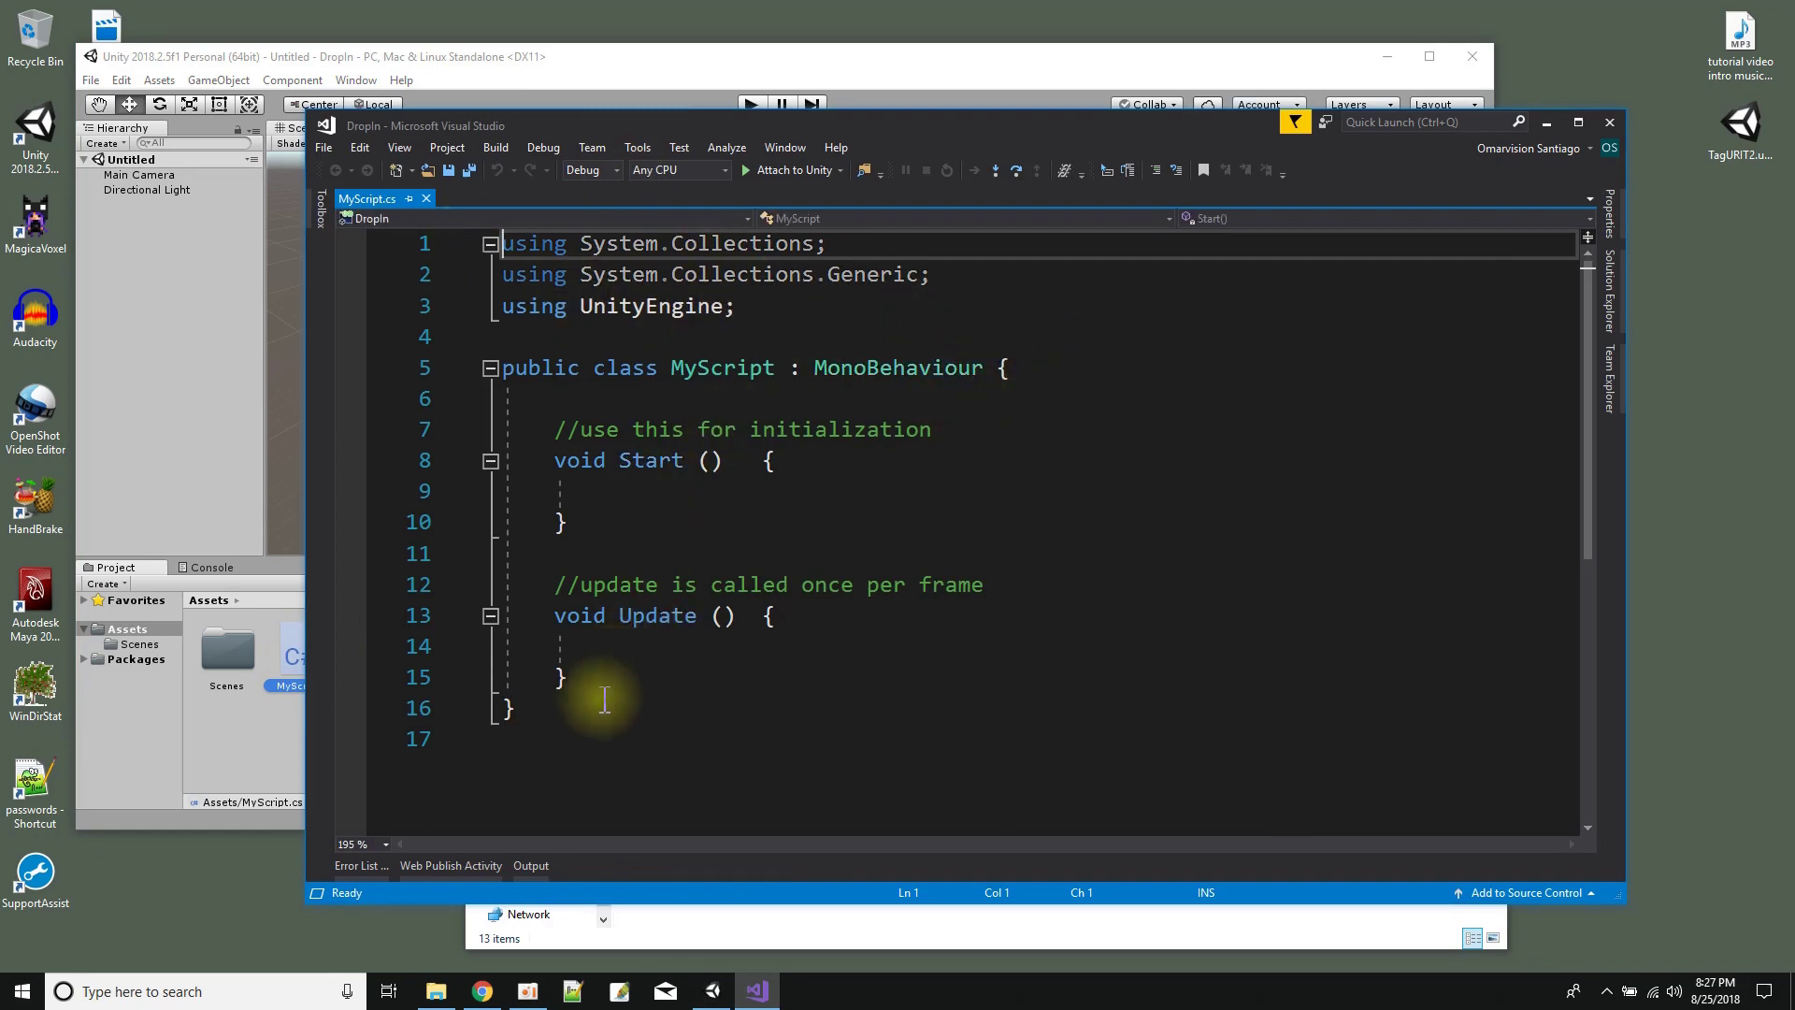
{"action": "left_click", "coordinate": [997, 370]}
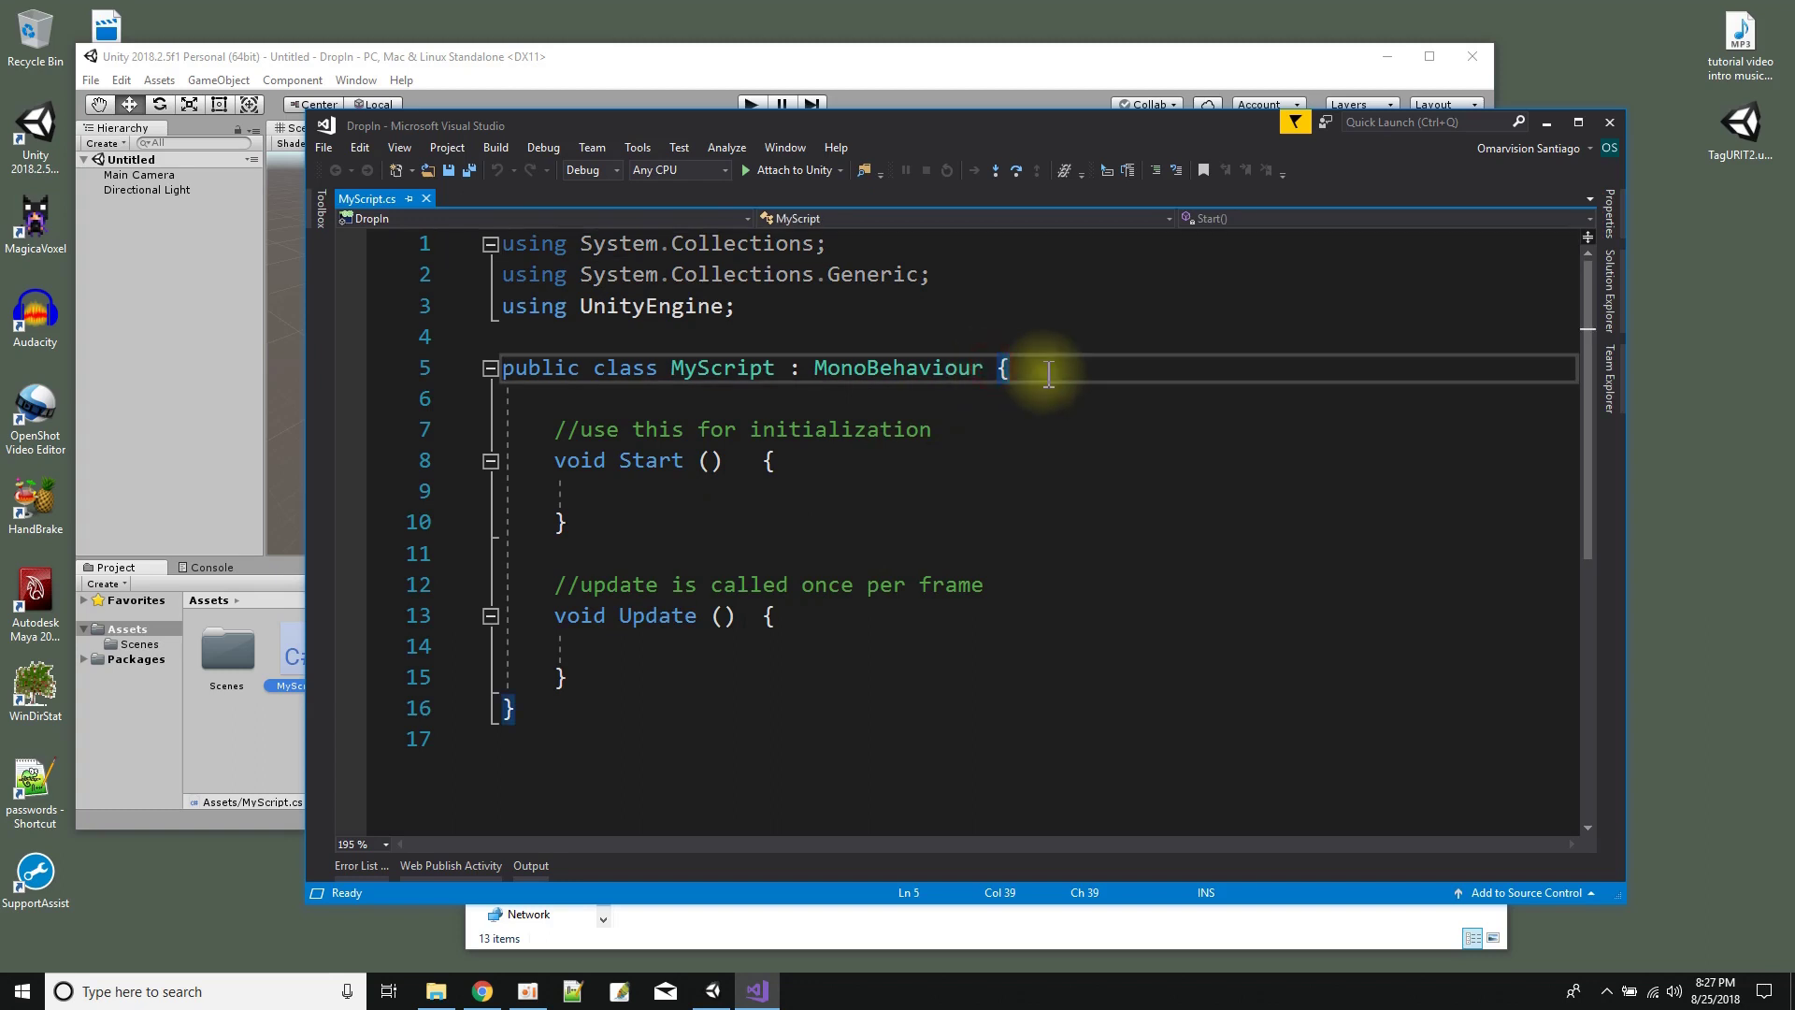
{"action": "key", "text": "Return"}
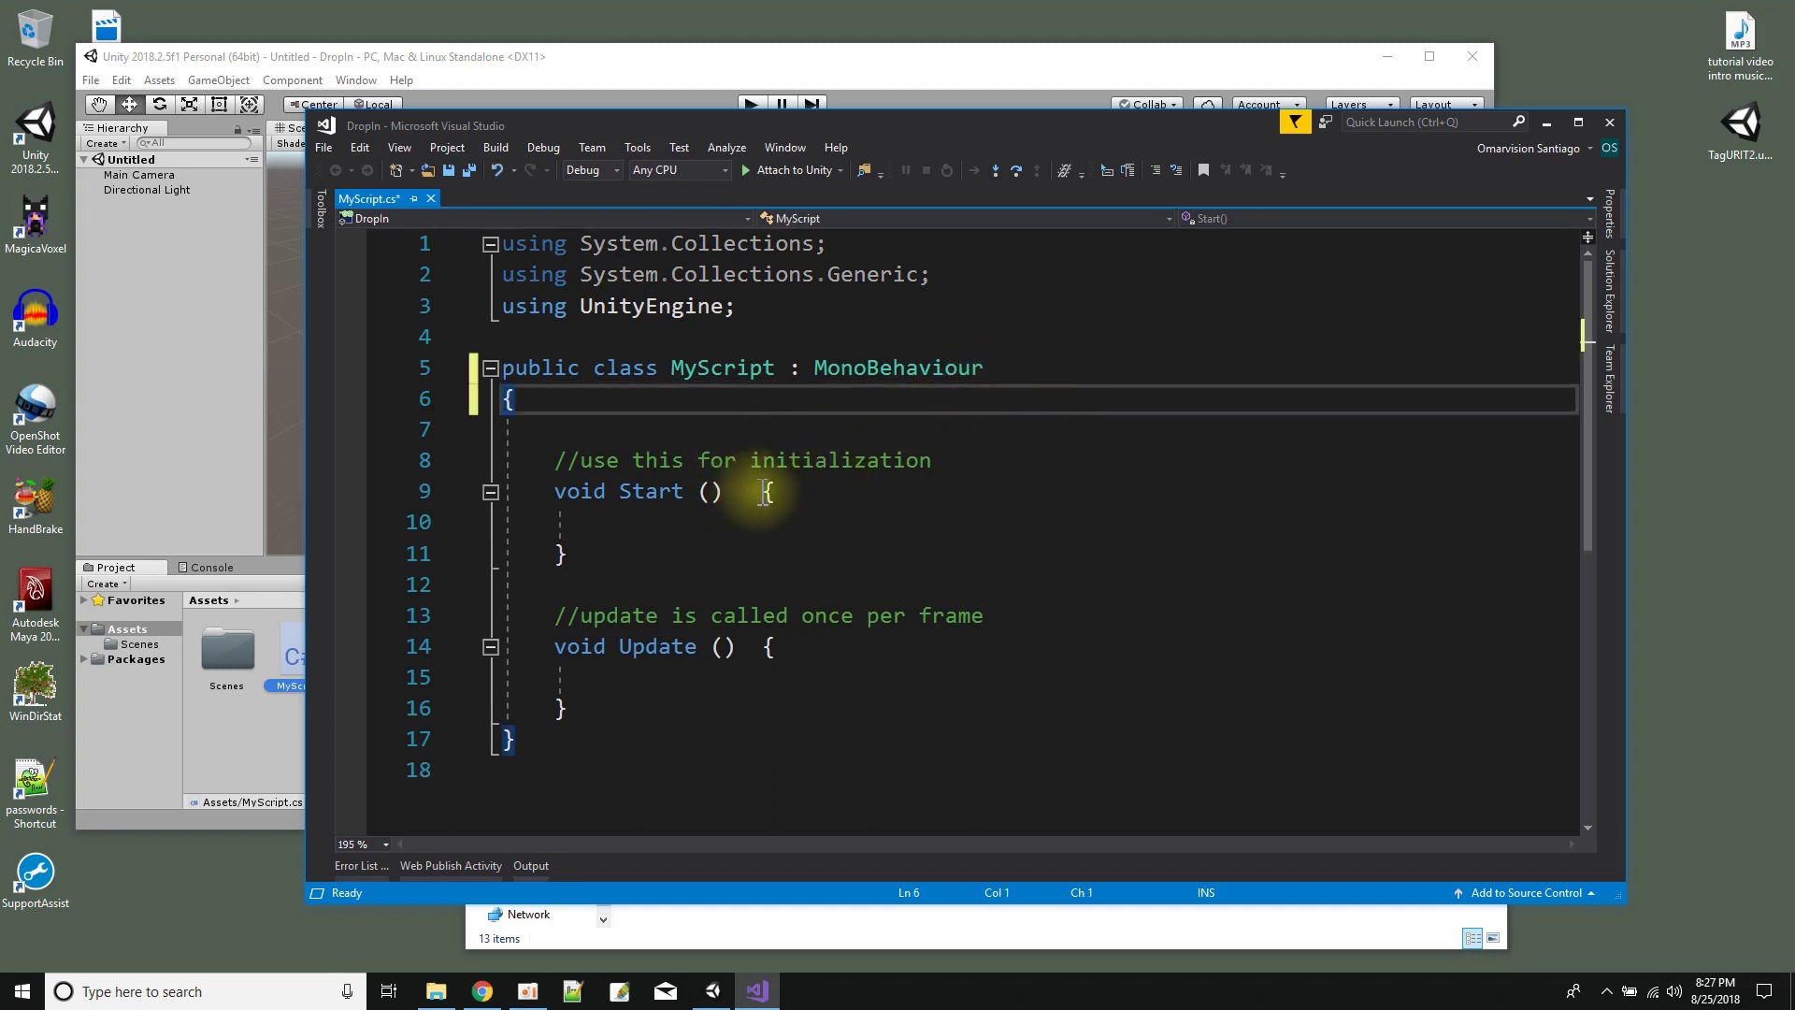
{"action": "left_click", "coordinate": [761, 493]}
{"action": "key", "text": "Return"}
{"action": "left_click", "coordinate": [762, 677]}
{"action": "key", "text": "Return"}
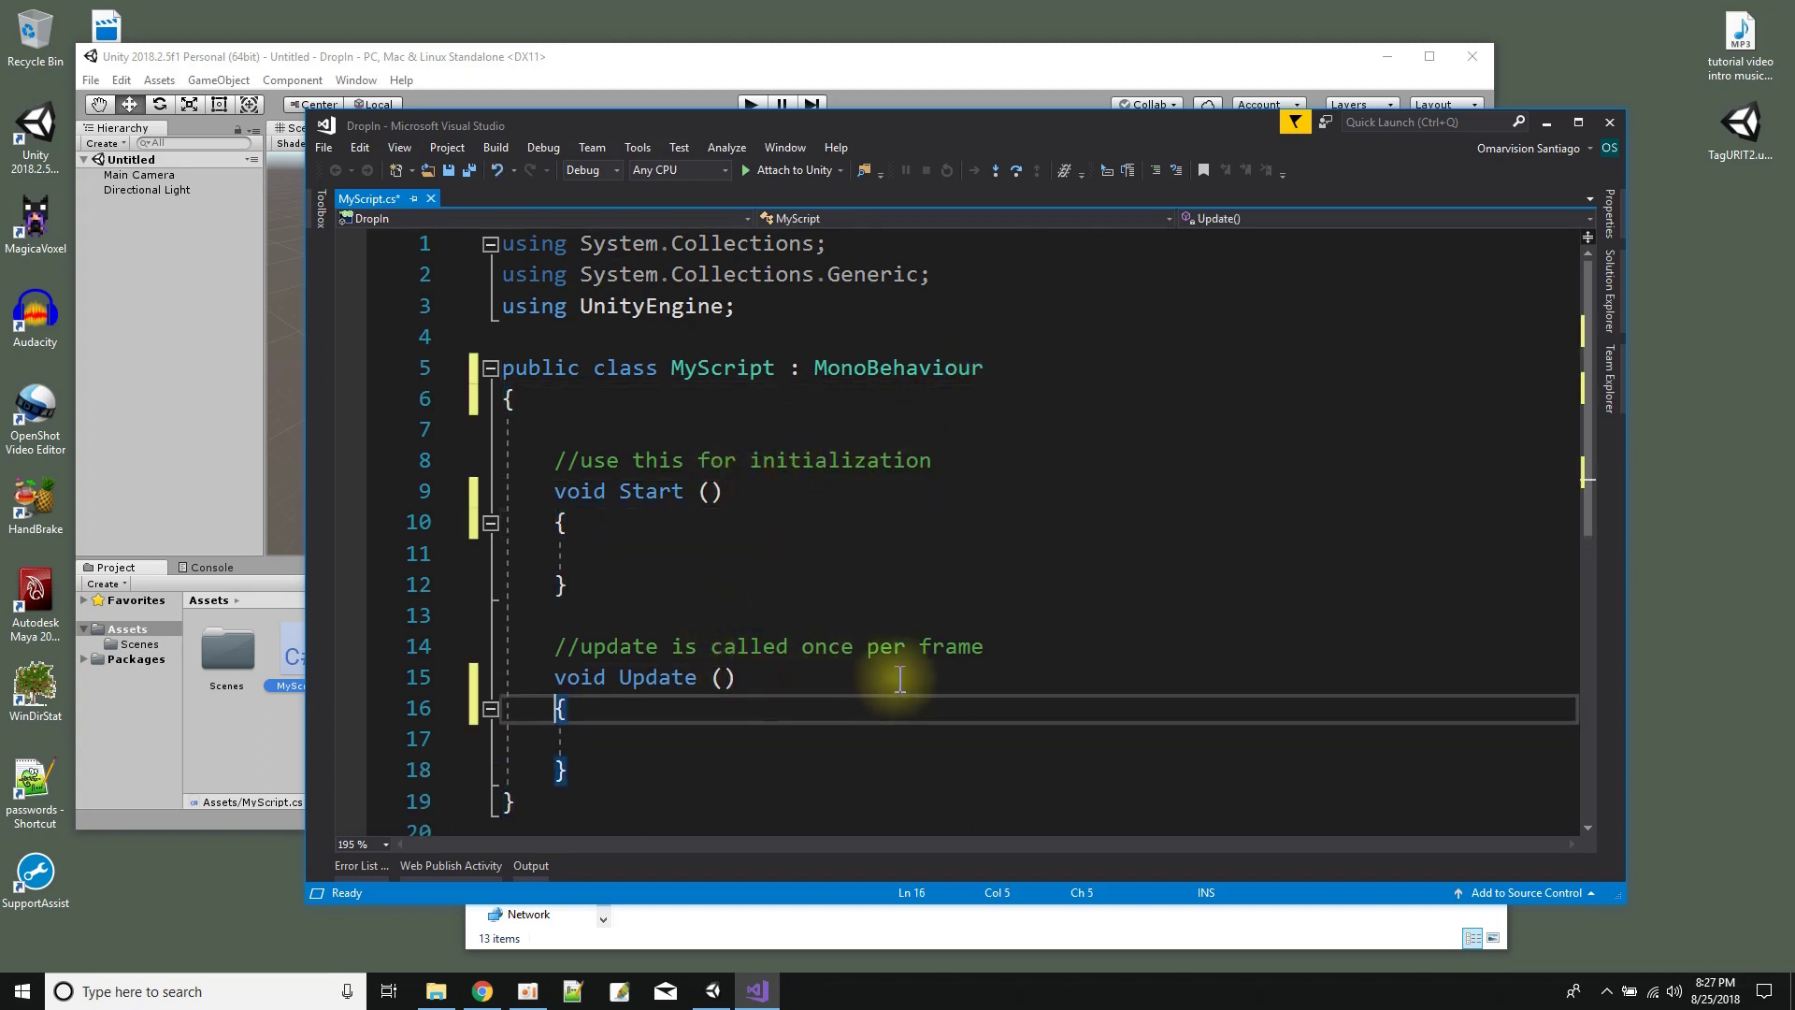
- Delete the initialization and update comment lines from MyScript
{"action": "left_click_drag", "start_coordinate": [993, 650], "coordinate": [990, 627]}
{"action": "key", "text": "BackSpace"}
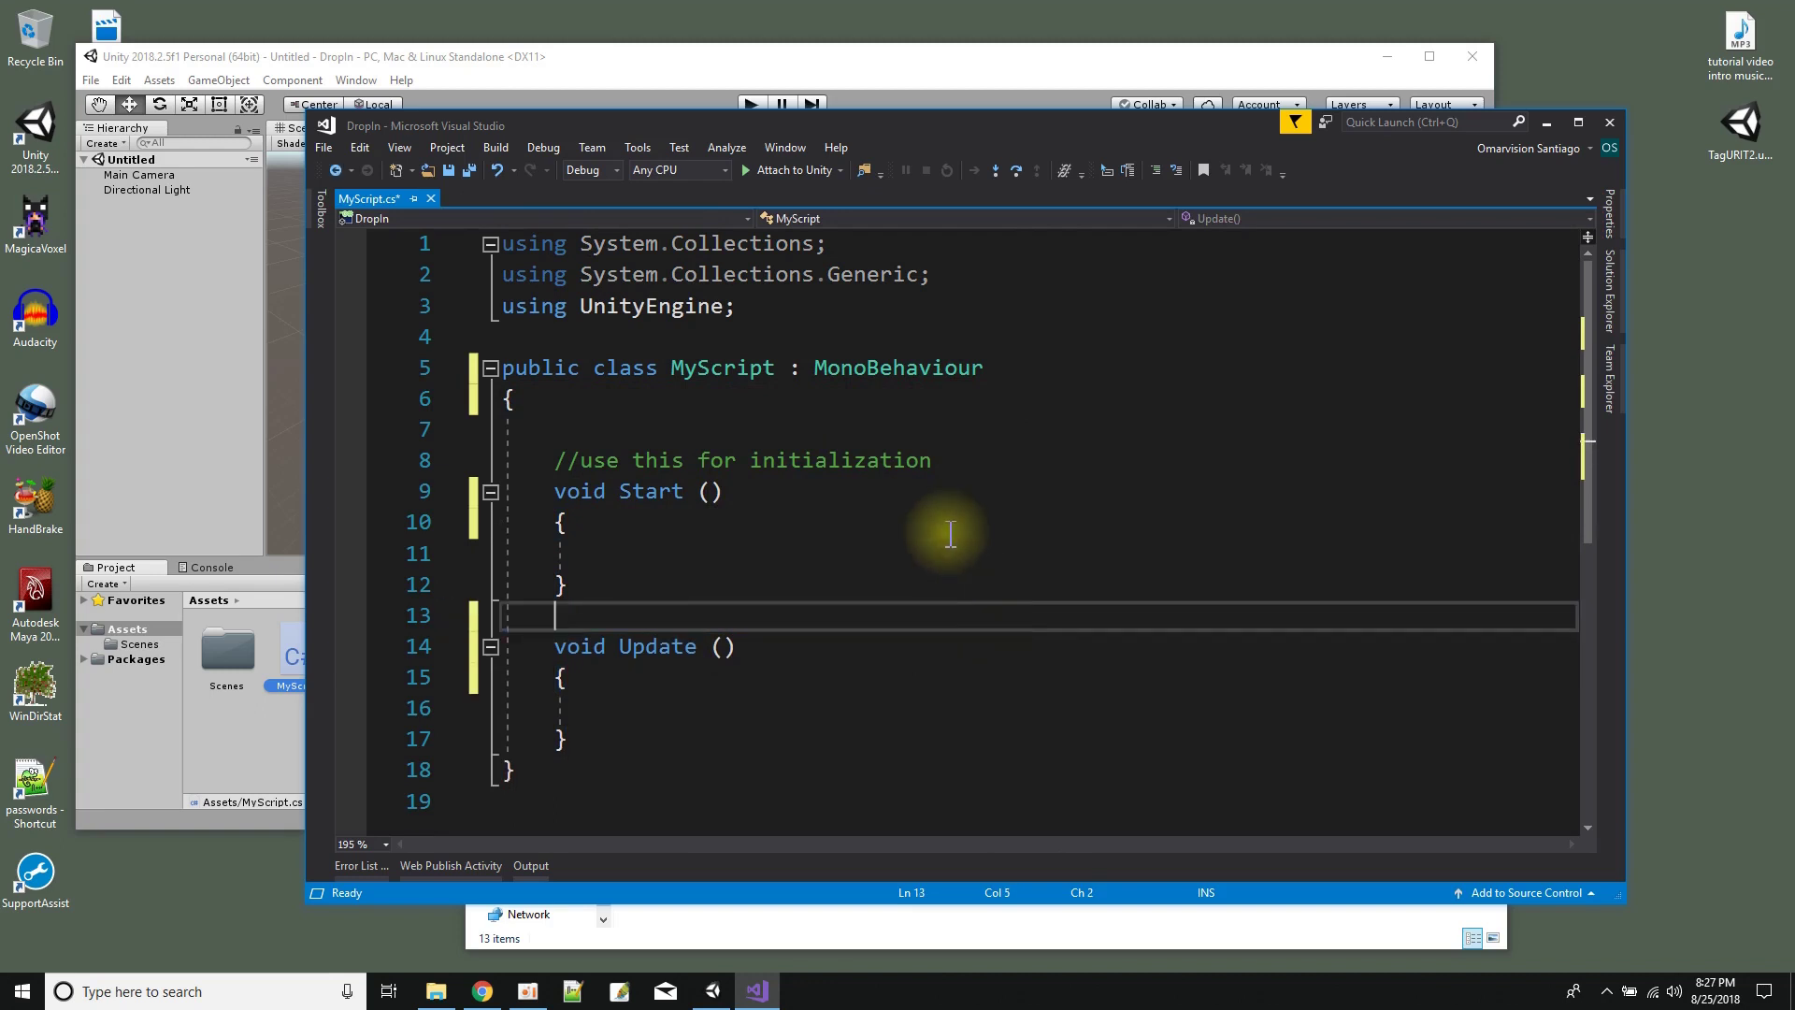
{"action": "left_click_drag", "start_coordinate": [931, 463], "coordinate": [931, 446]}
{"action": "key", "text": "BackSpace"}
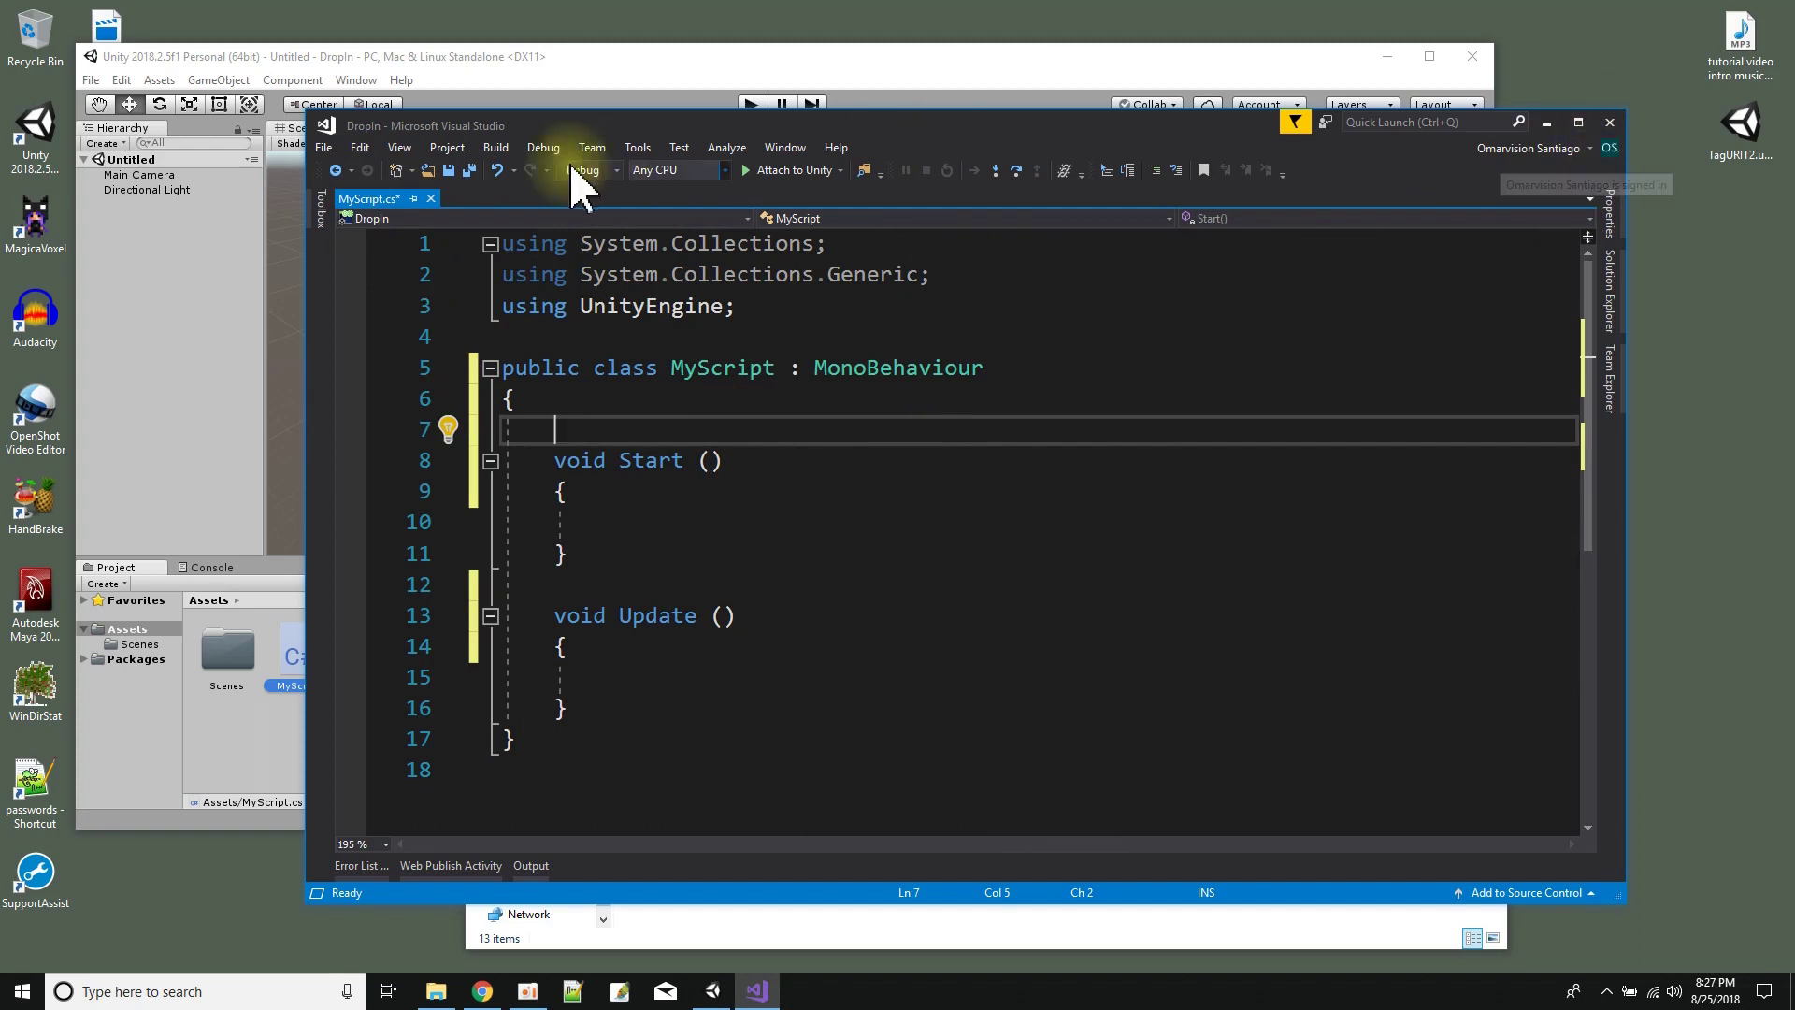
- Close MyScript.cs without saving the trial edits and bring up the ScriptTemplates folder
{"action": "left_click", "coordinate": [430, 198]}
{"action": "left_click", "coordinate": [1021, 631]}
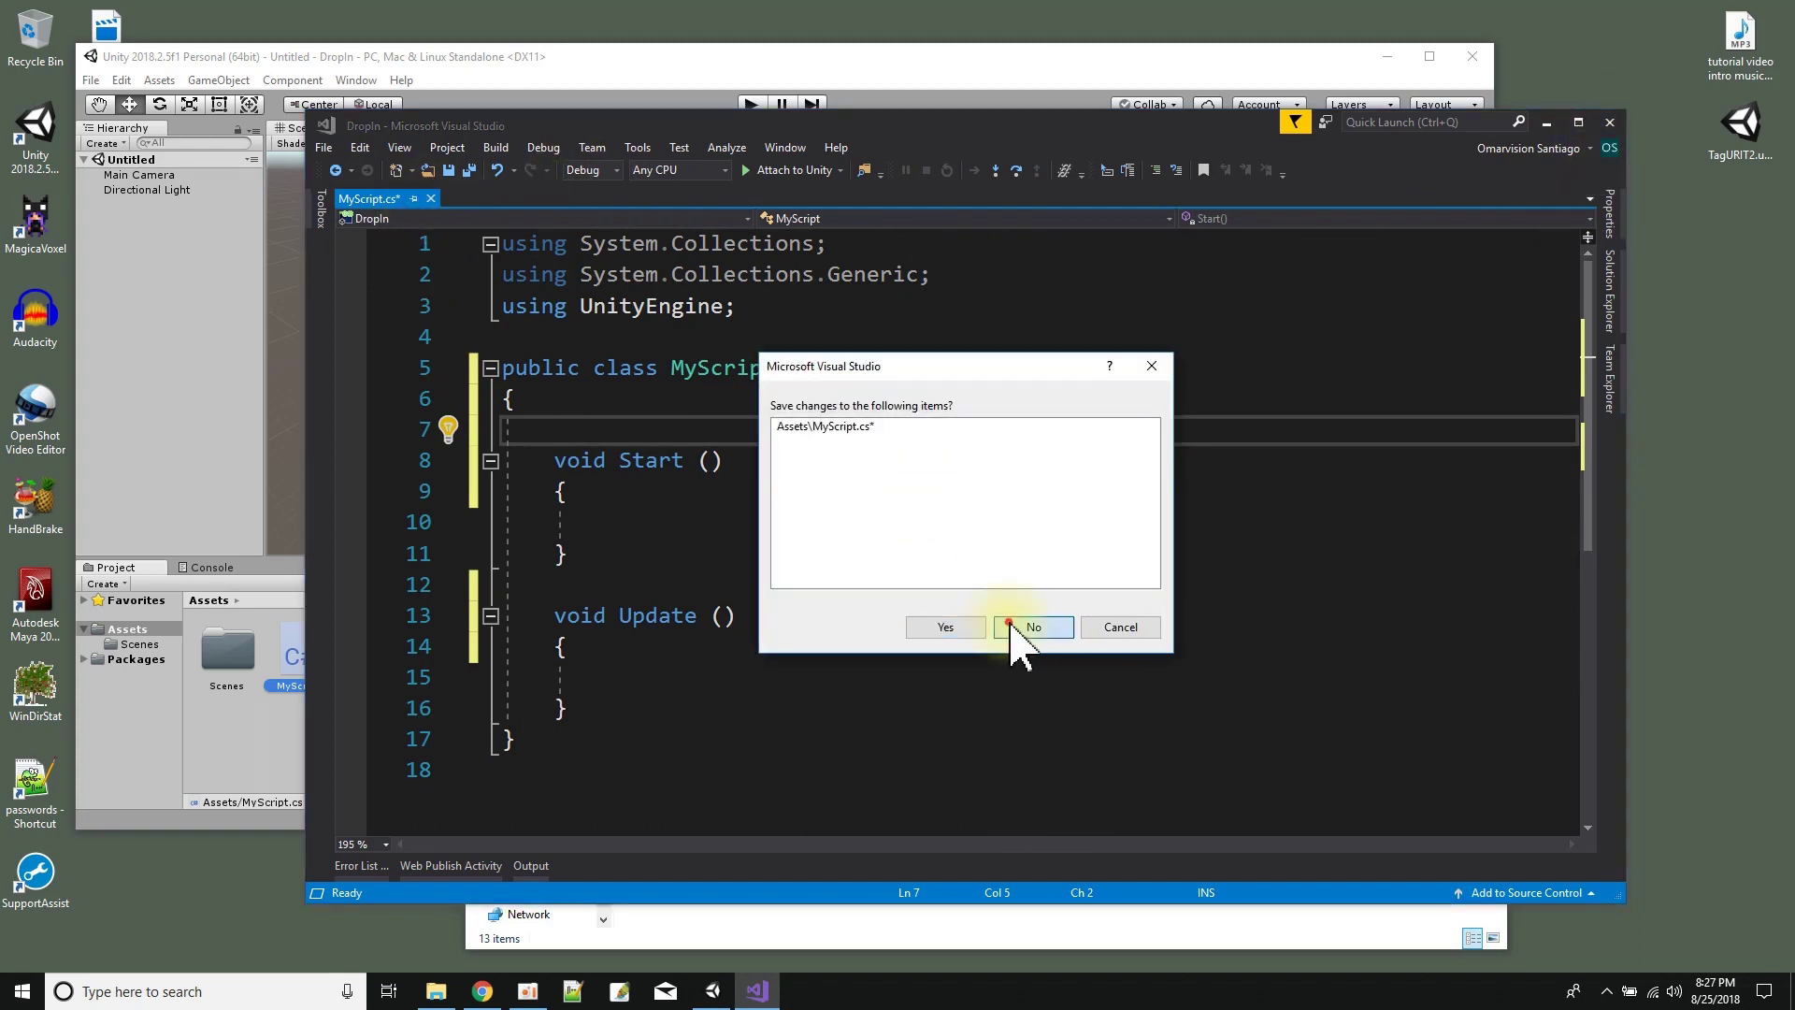
{"action": "left_click", "coordinate": [661, 70]}
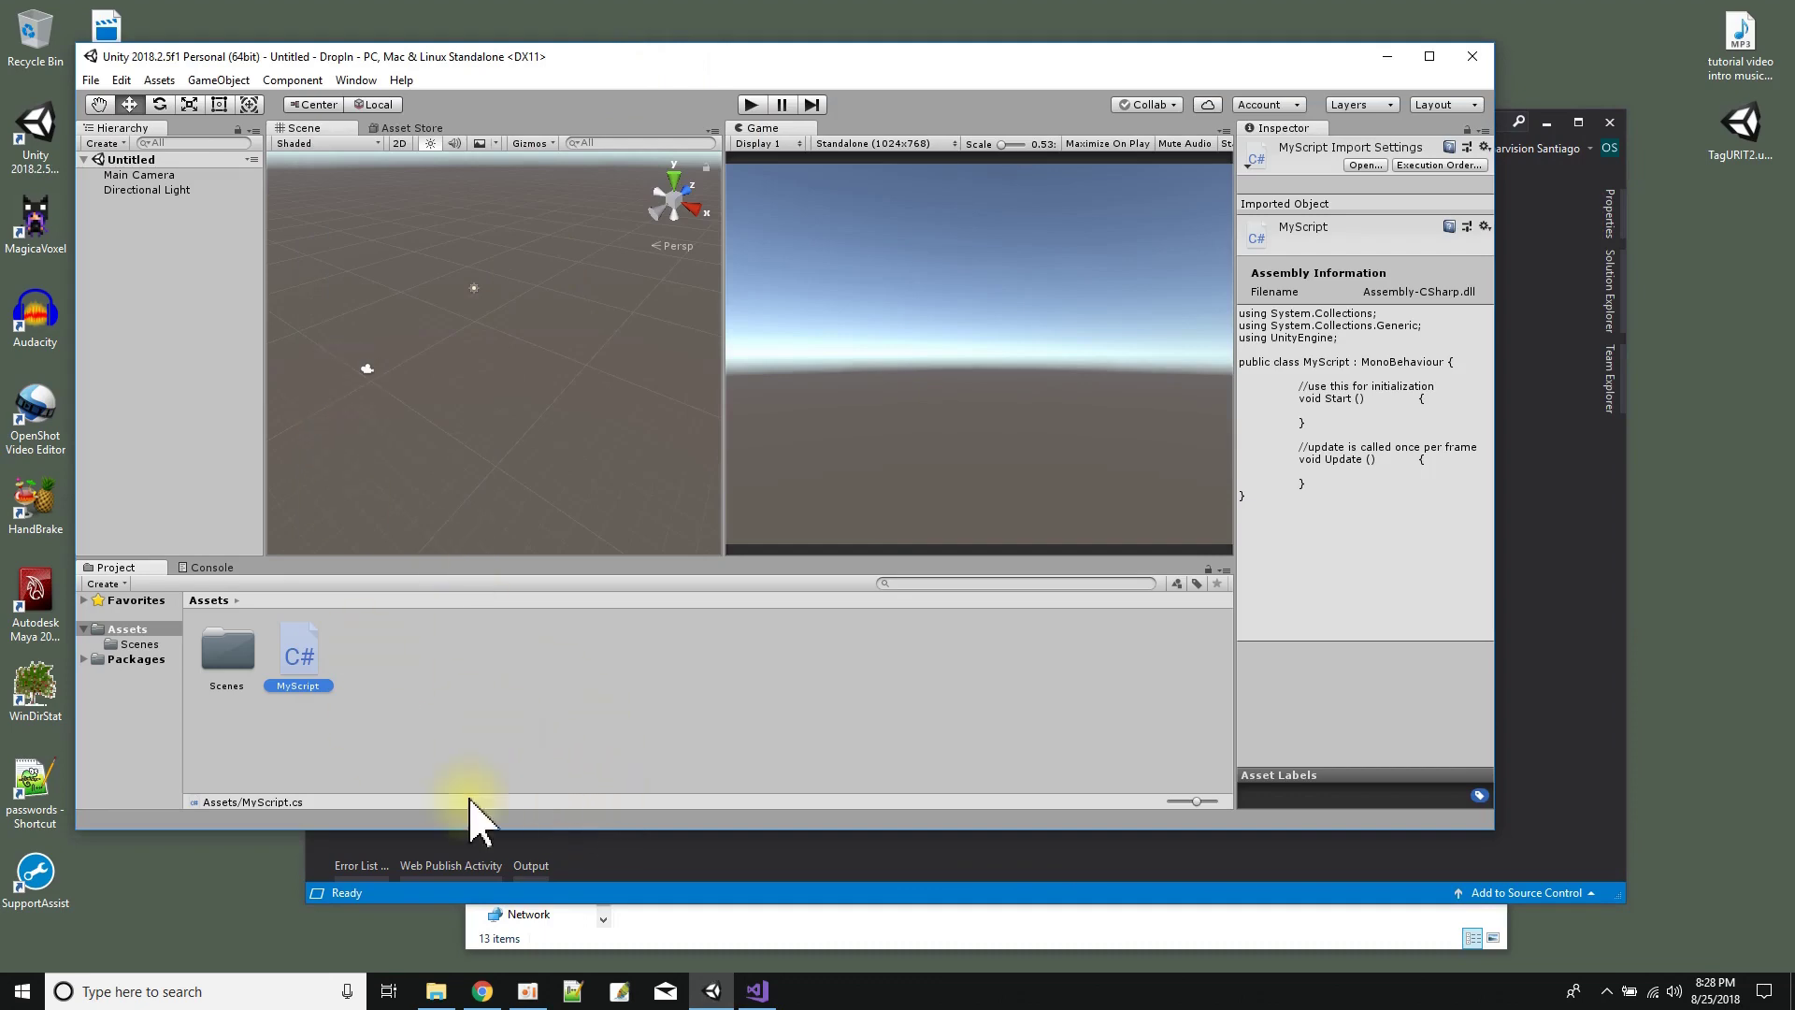
{"action": "left_click", "coordinate": [803, 932]}
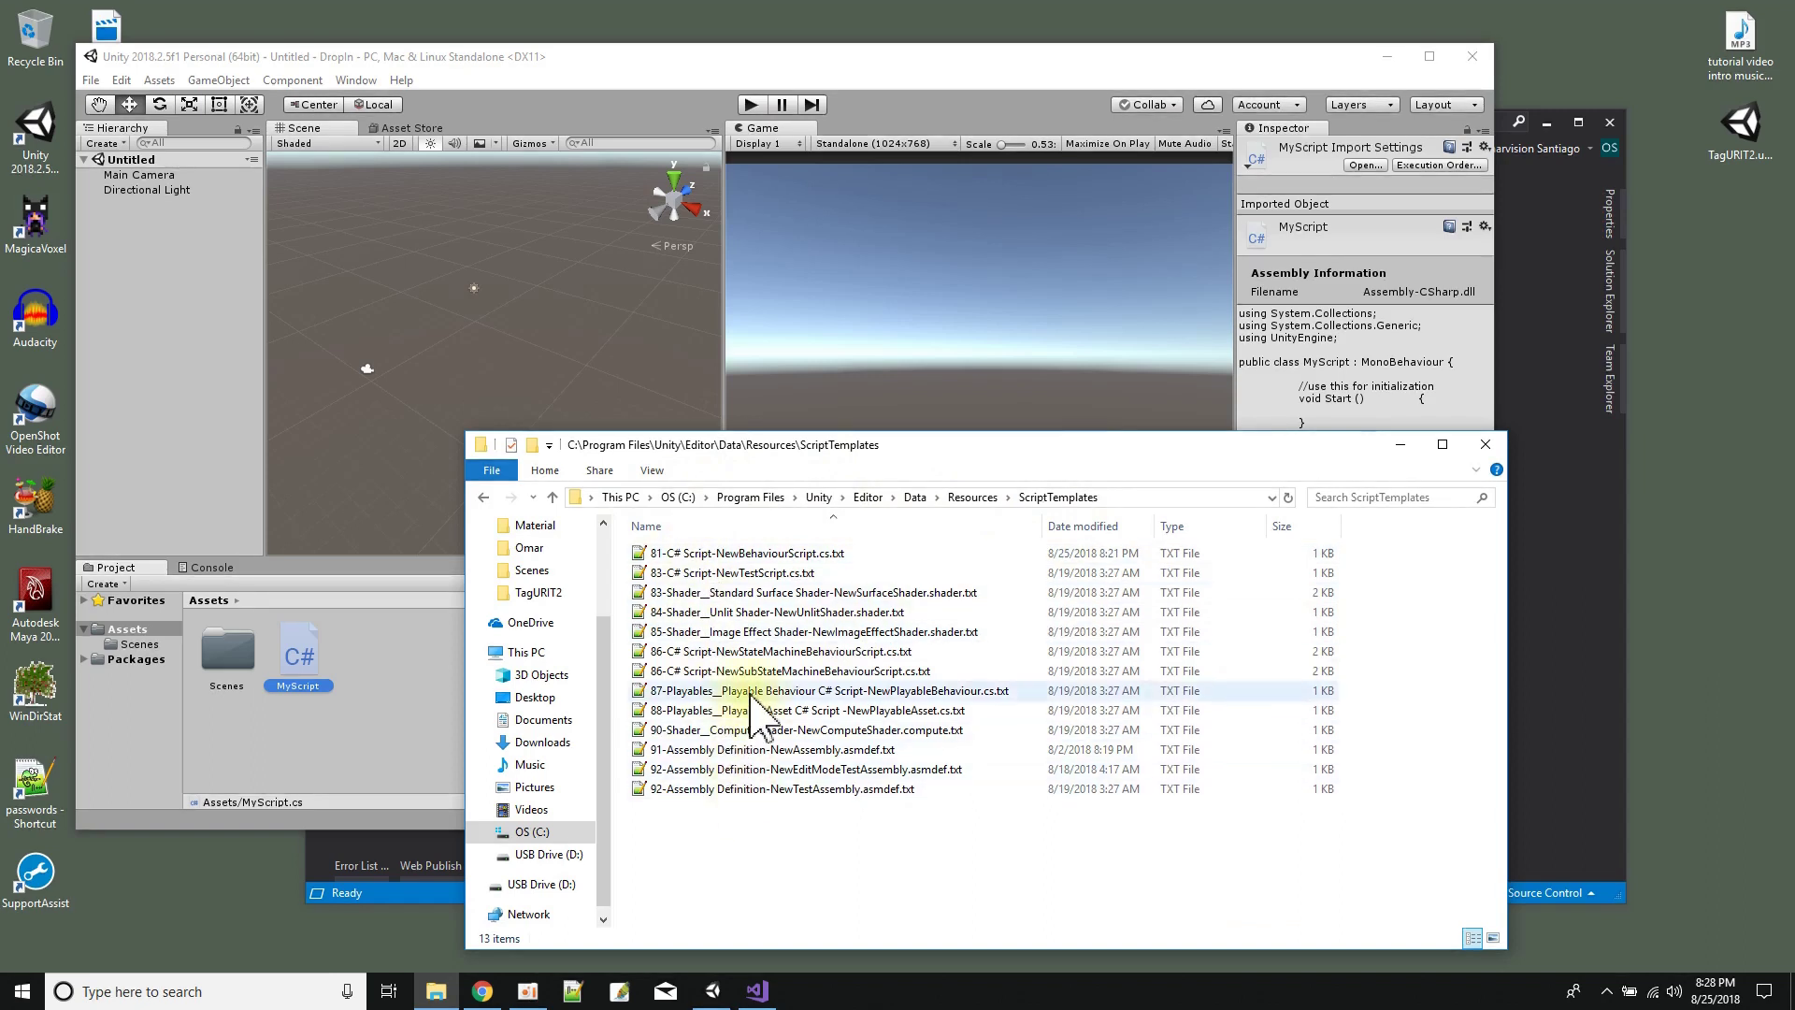
{"action": "mouse_move", "coordinate": [748, 553]}
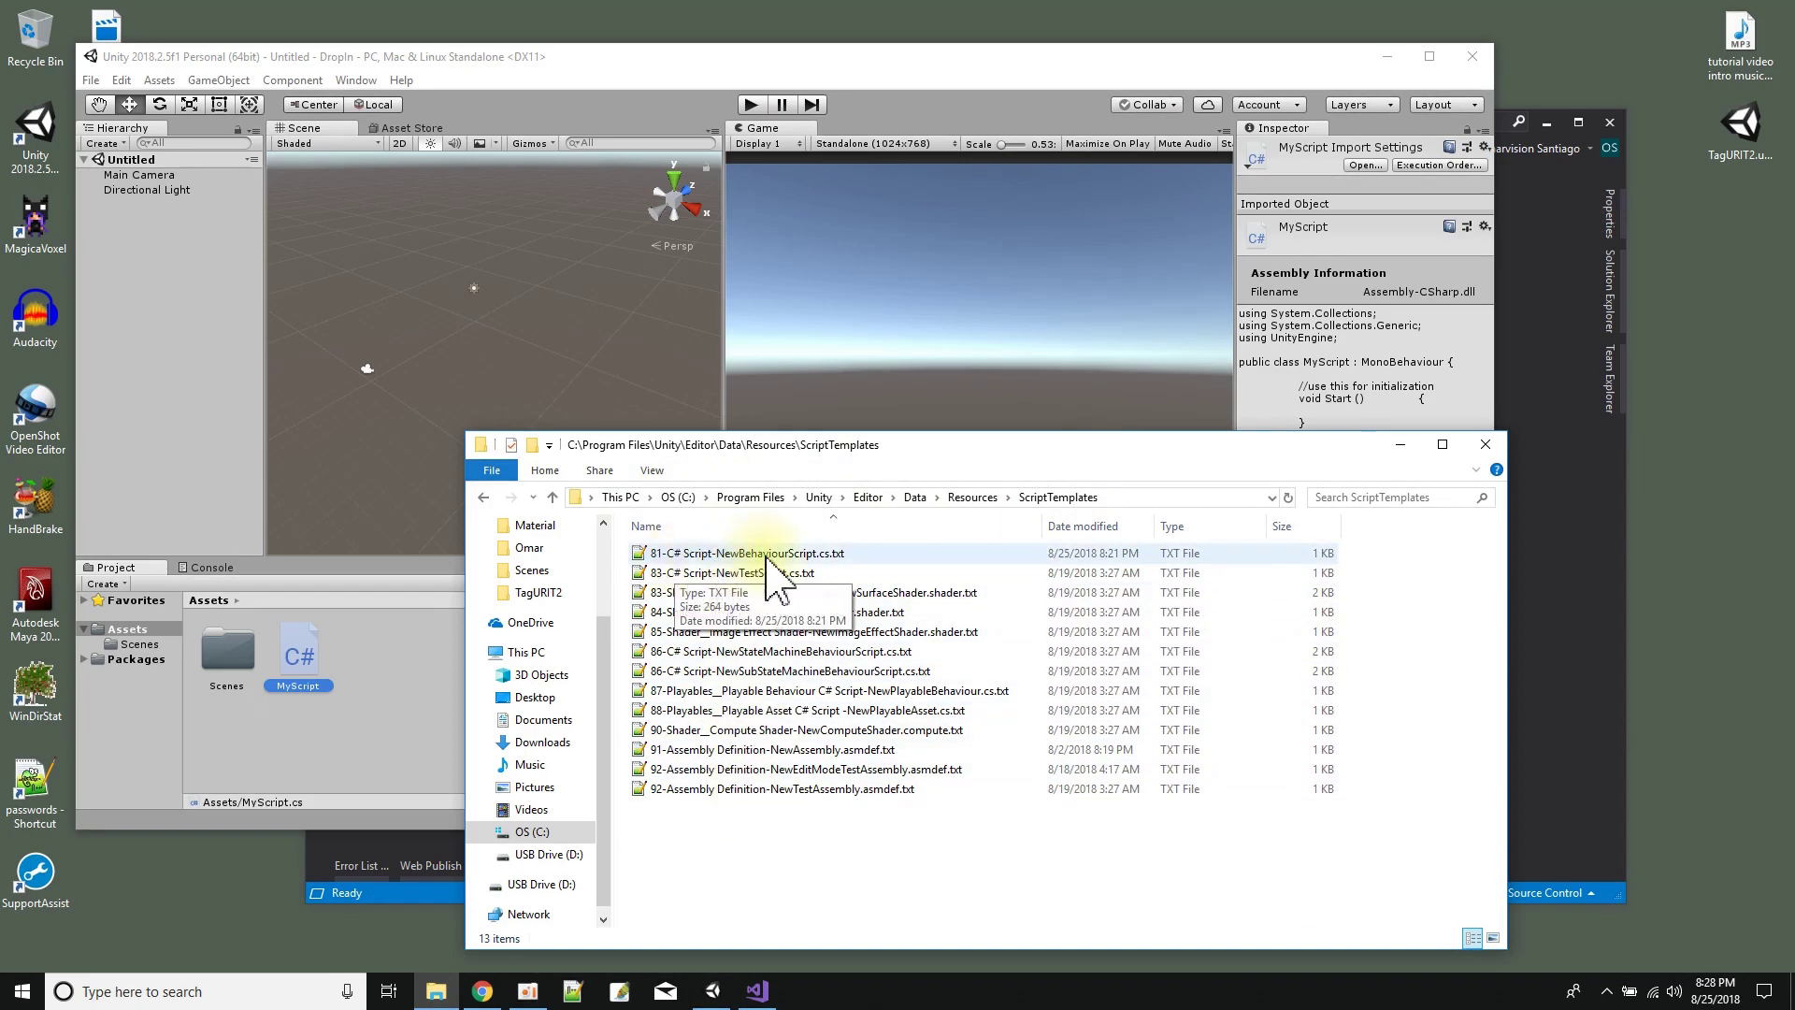
- Open the 81-C# Script-NewBehaviourScript.cs.txt template in Notepad++
{"action": "right_click", "coordinate": [765, 556]}
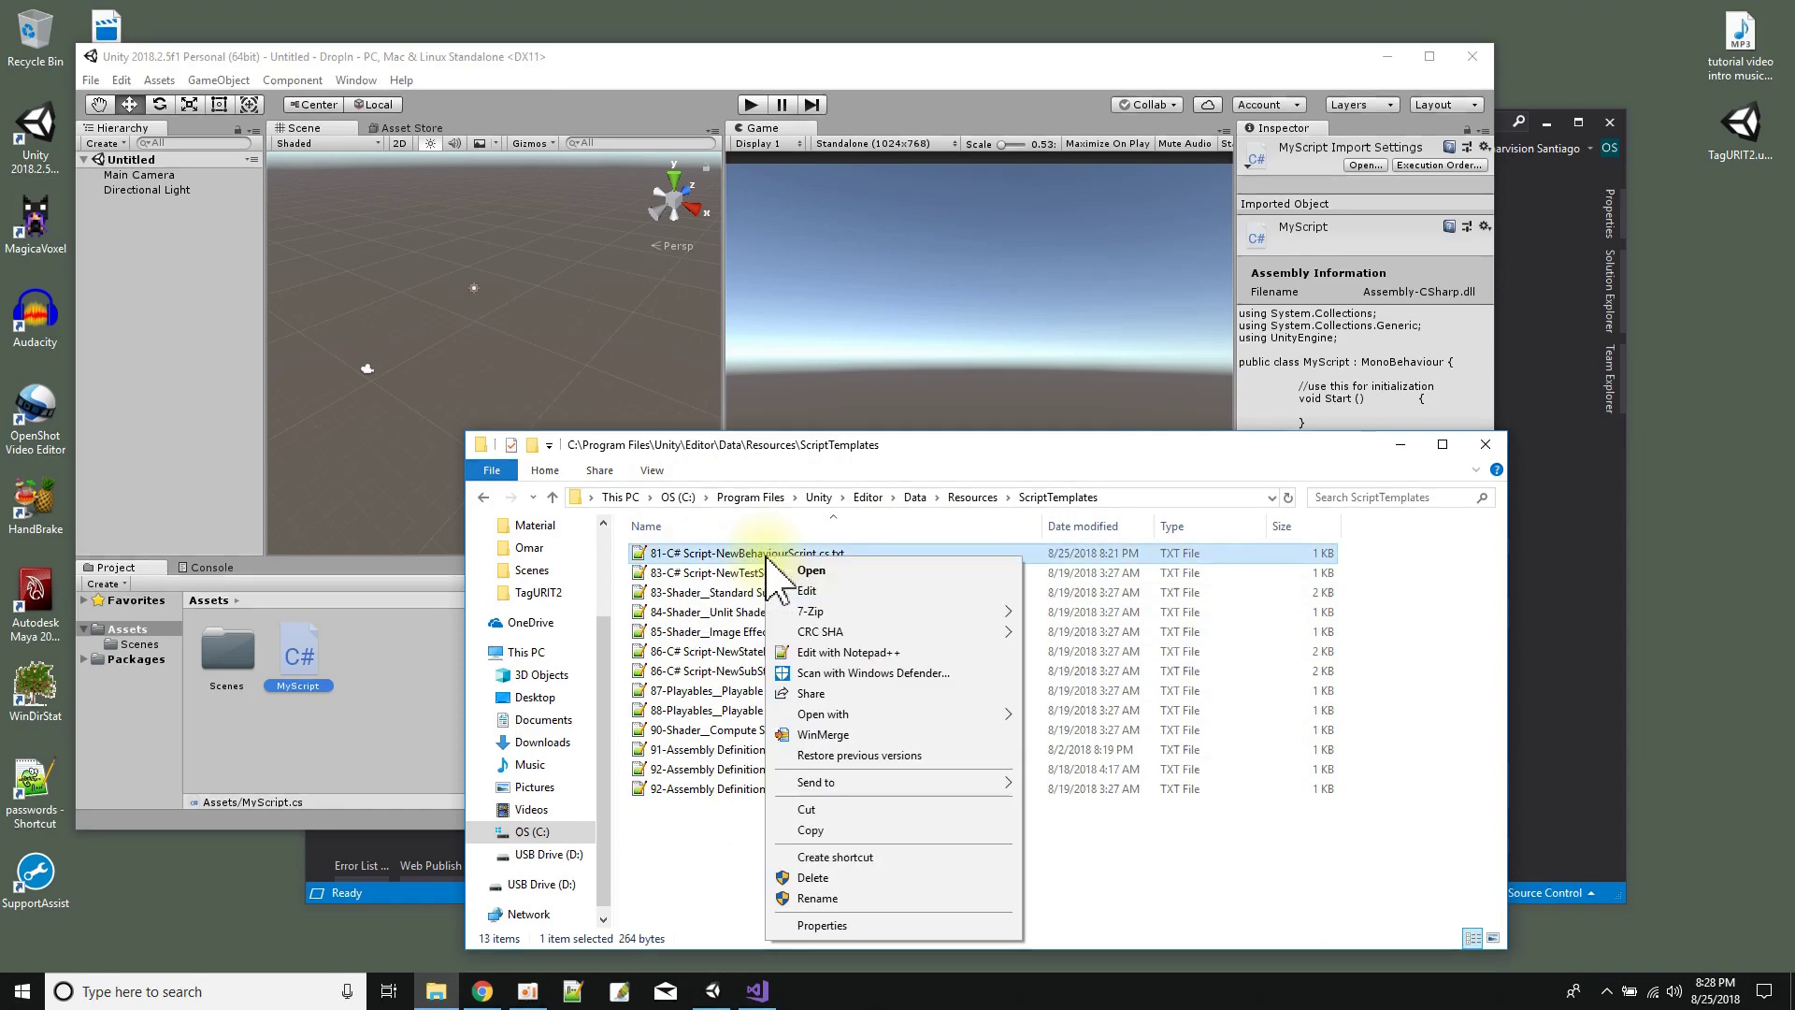
{"action": "left_click", "coordinate": [848, 653]}
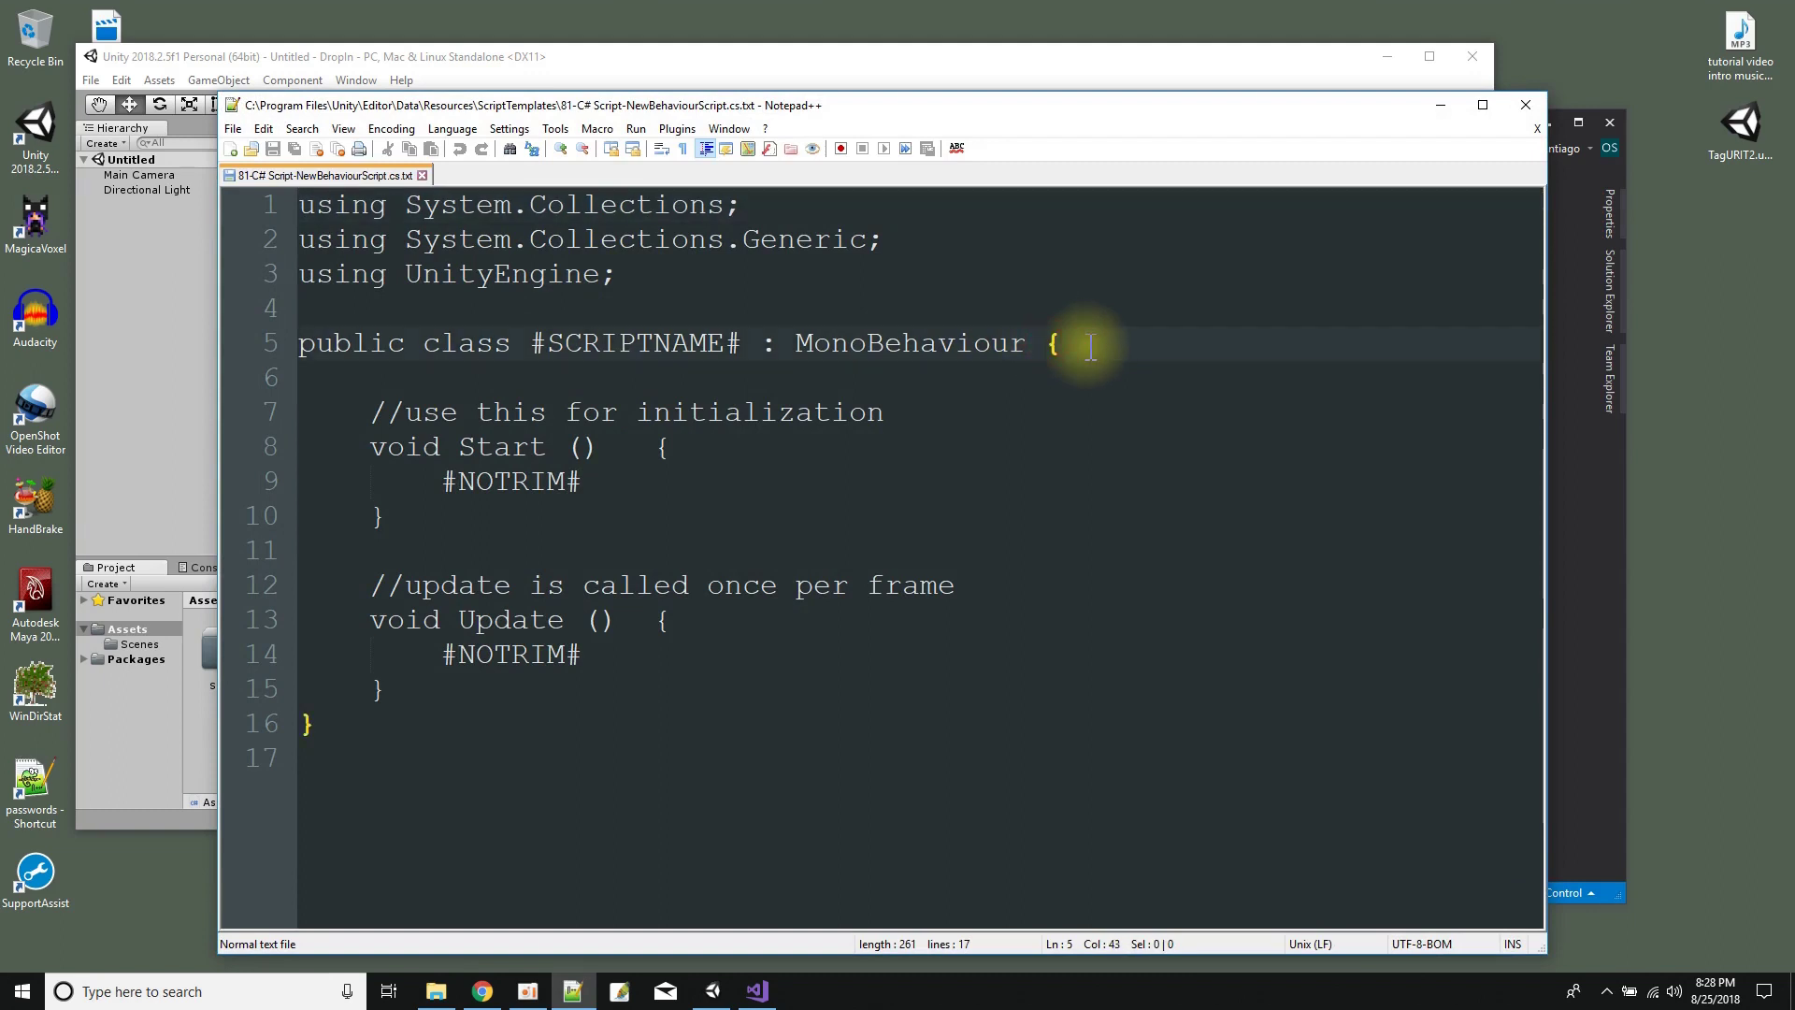
- Put the template's class, Start and Update opening braces on their own lines
{"action": "key", "text": "Return"}
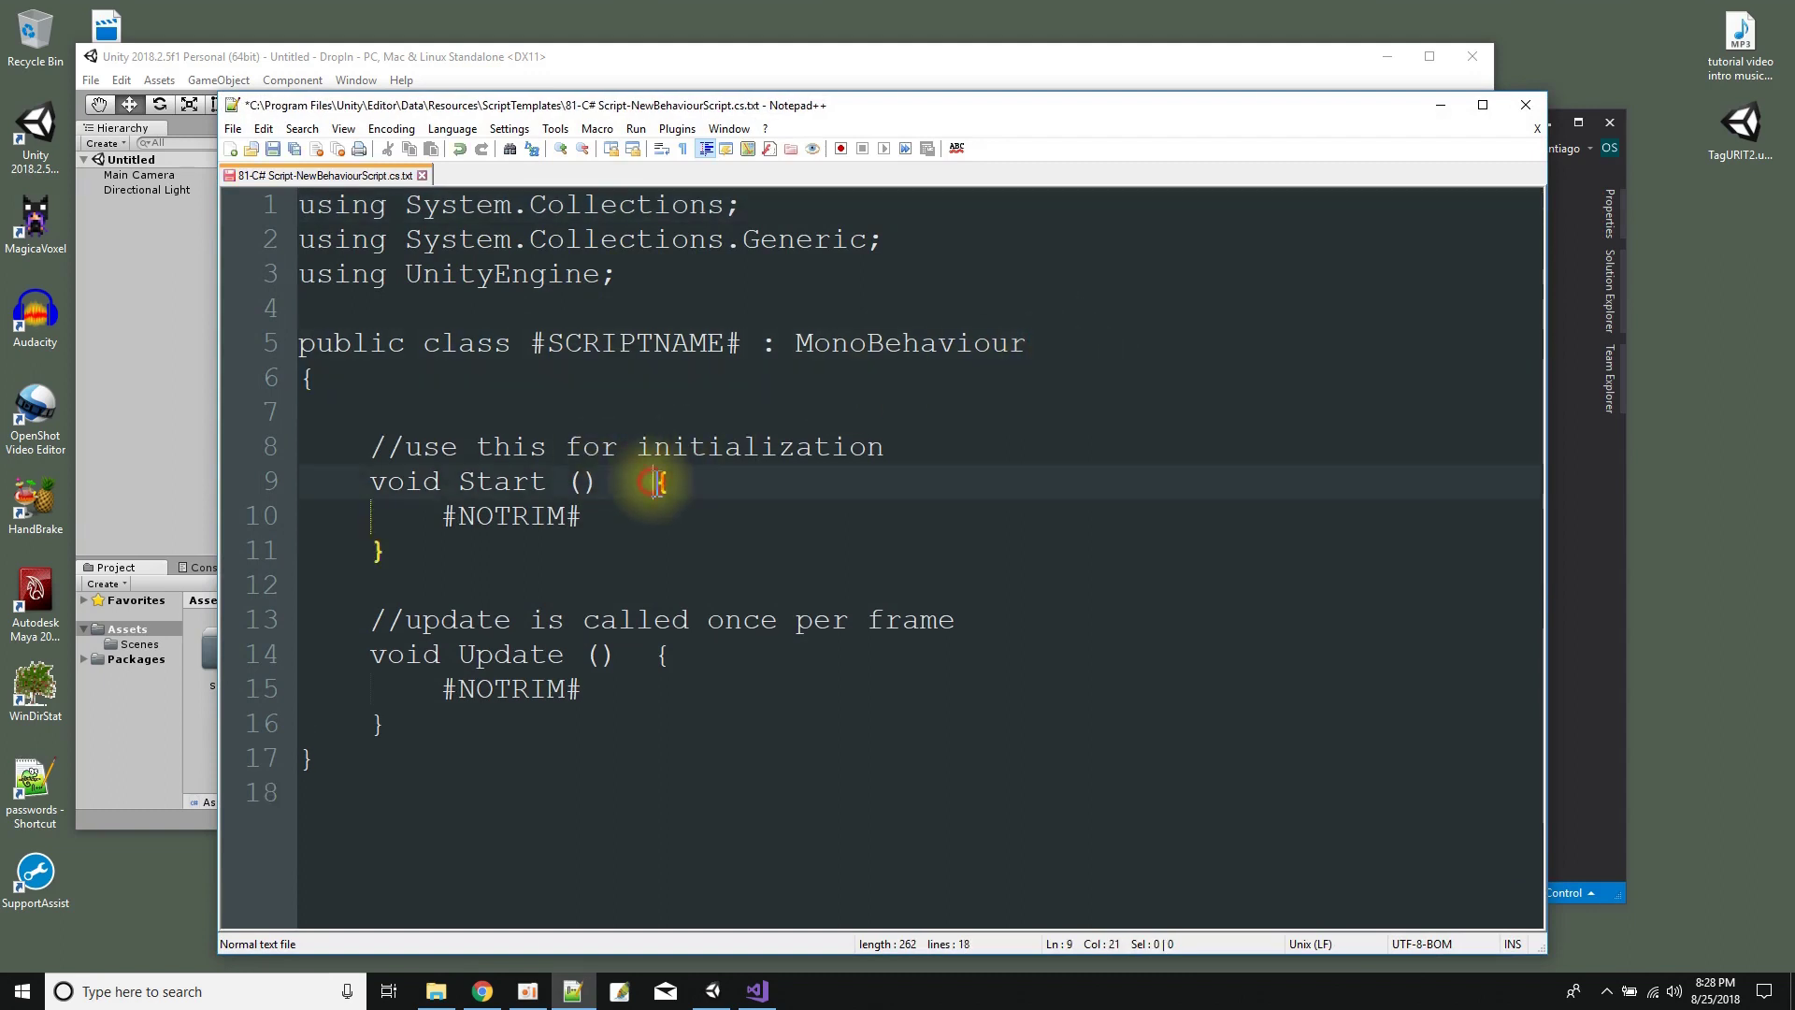
{"action": "key", "text": "Return"}
{"action": "left_click", "coordinate": [656, 689]}
{"action": "key", "text": "Return"}
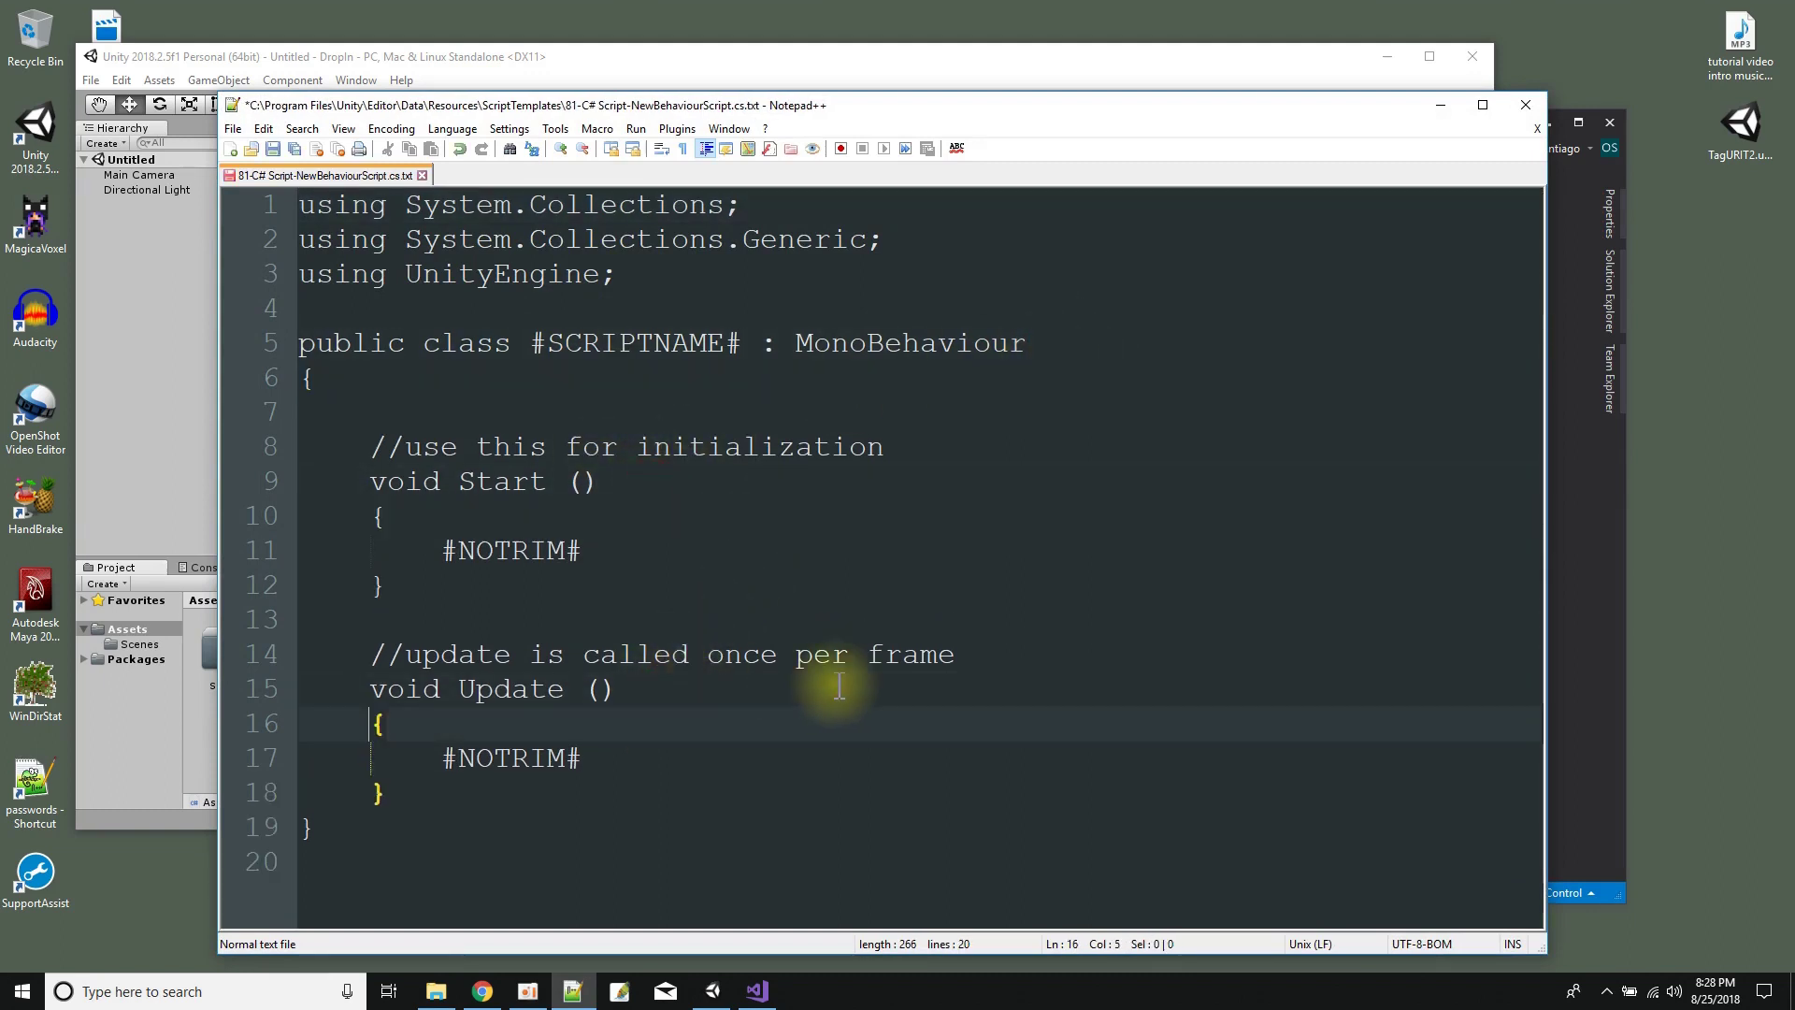
- Delete the template's comment lines above Start and Update
{"action": "left_click_drag", "start_coordinate": [959, 654], "coordinate": [963, 627]}
{"action": "key", "text": "Delete"}
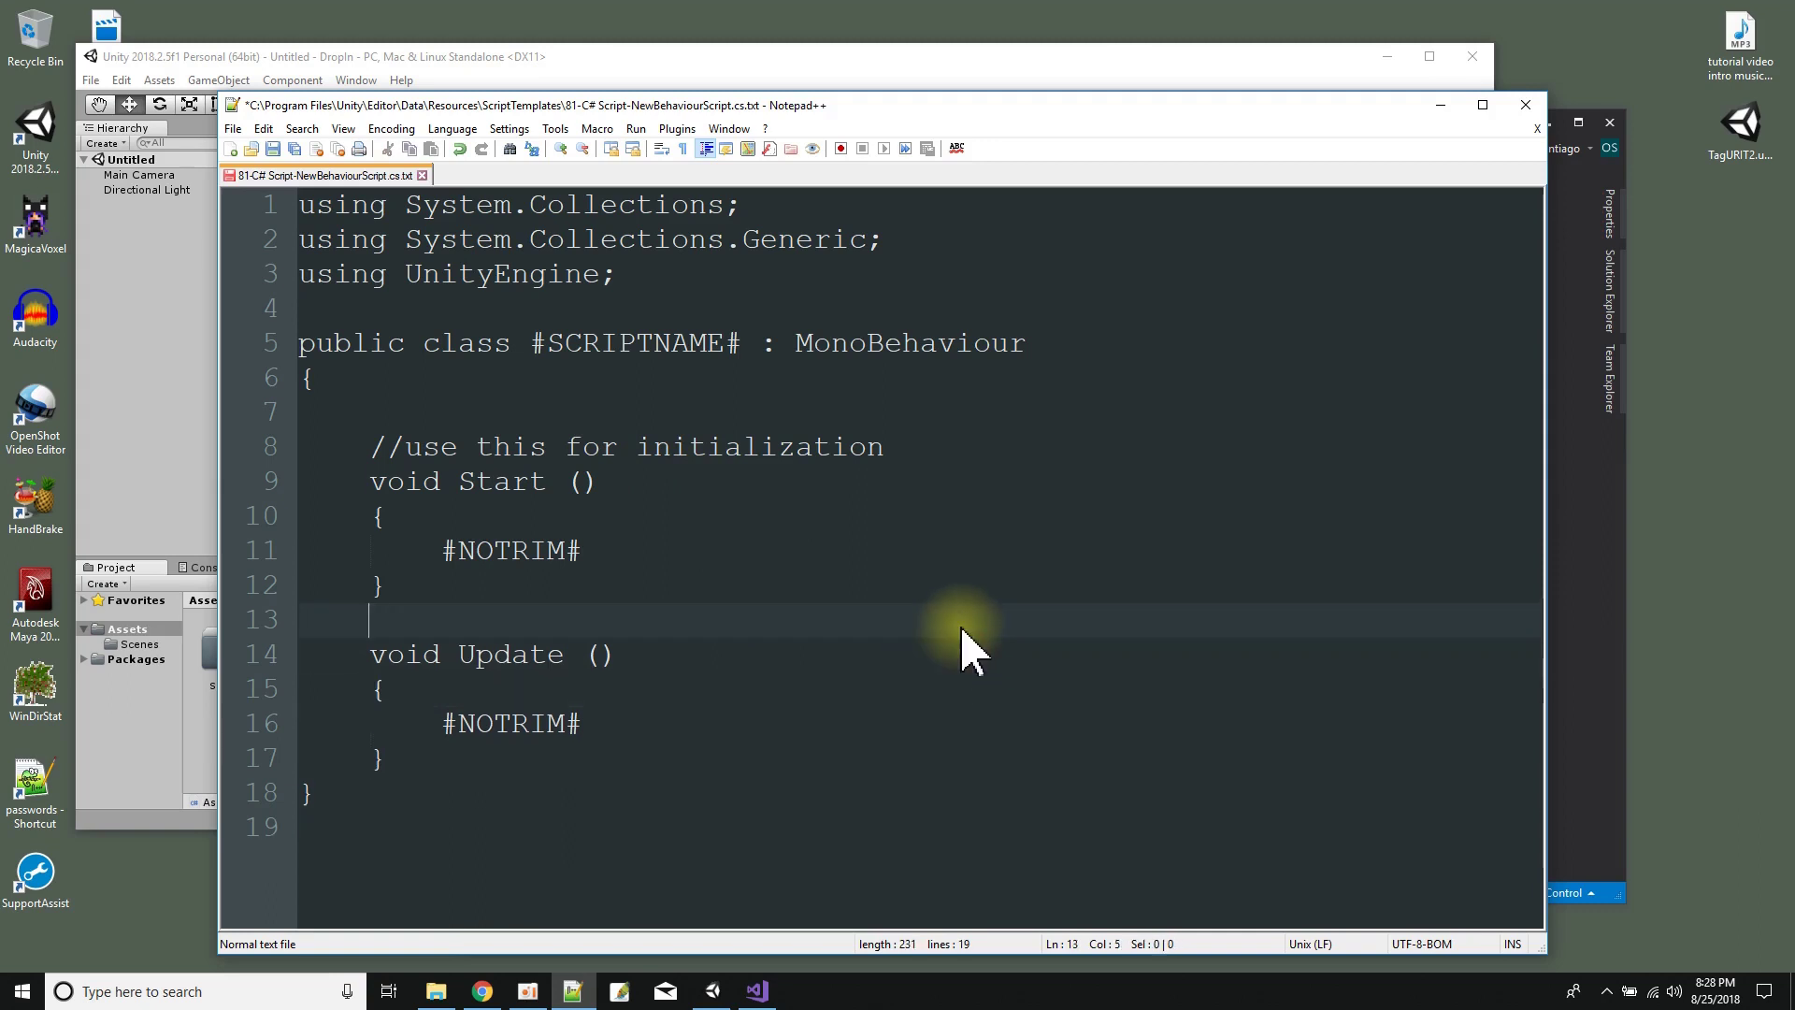
{"action": "left_click_drag", "start_coordinate": [897, 446], "coordinate": [893, 426]}
{"action": "key", "text": "Delete"}
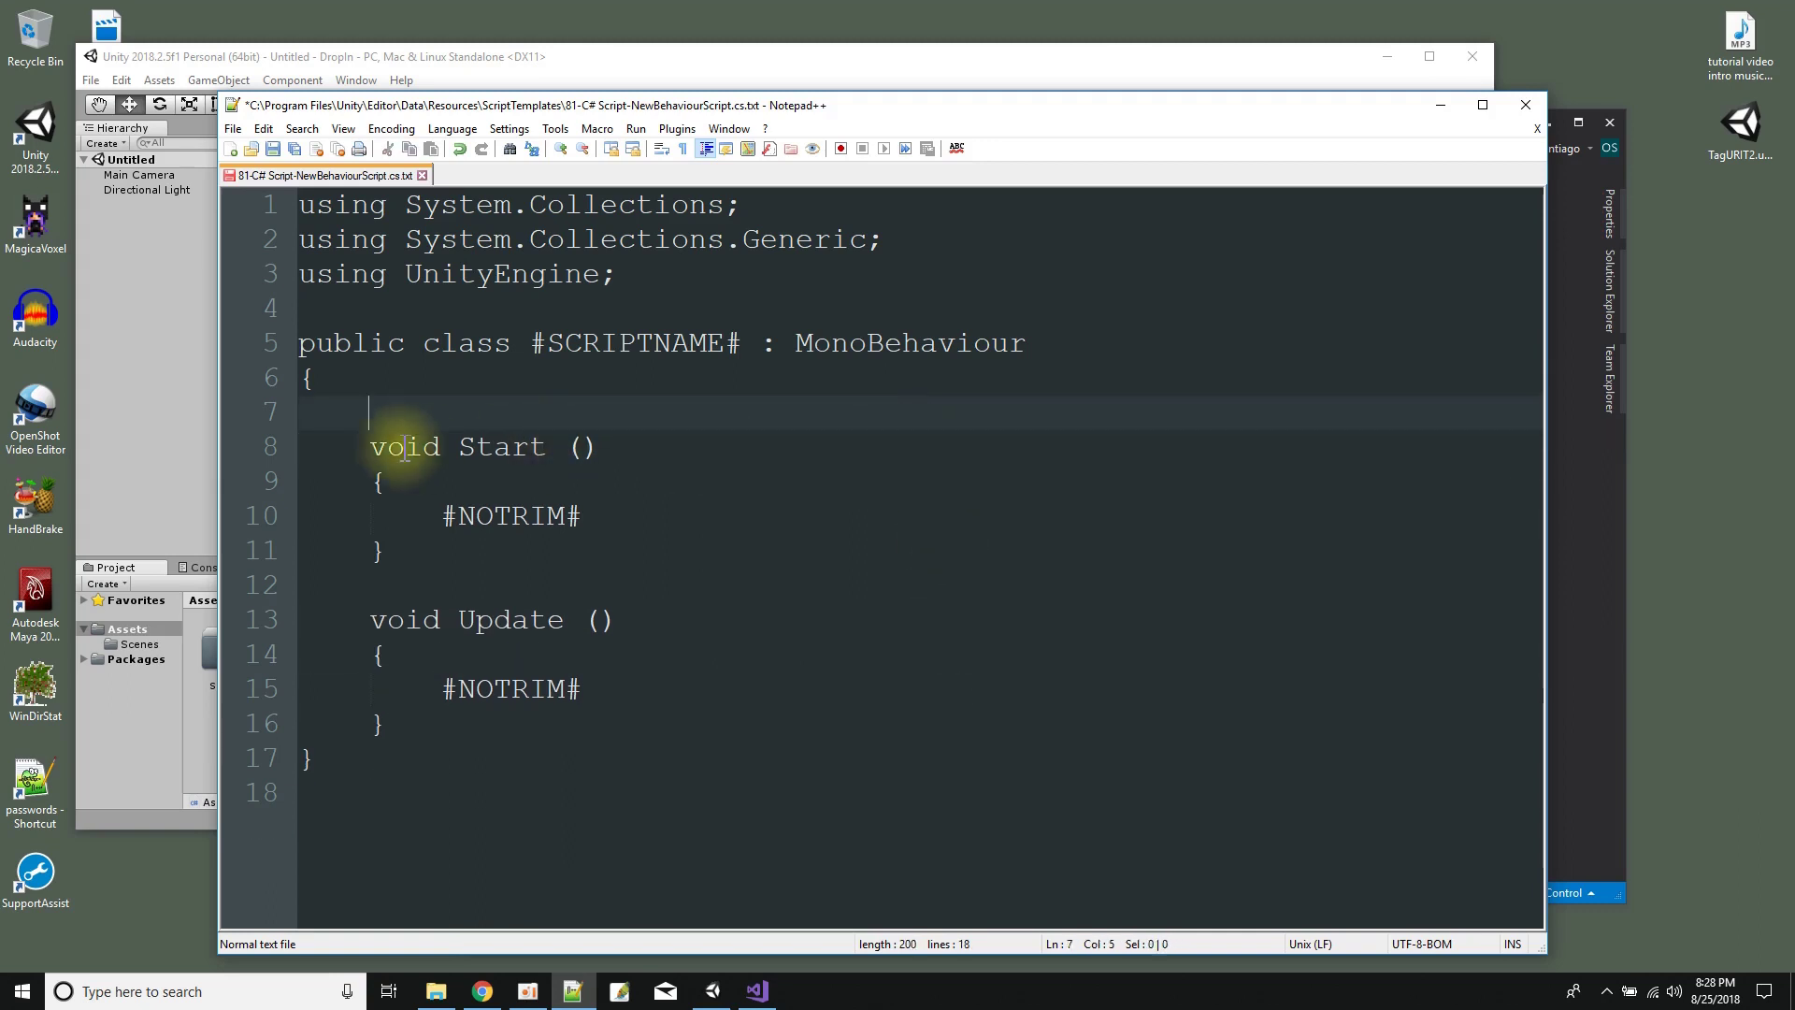
- Make Start and Update private, drop the spaces before their parentheses, and try saving
{"action": "left_click", "coordinate": [370, 447]}
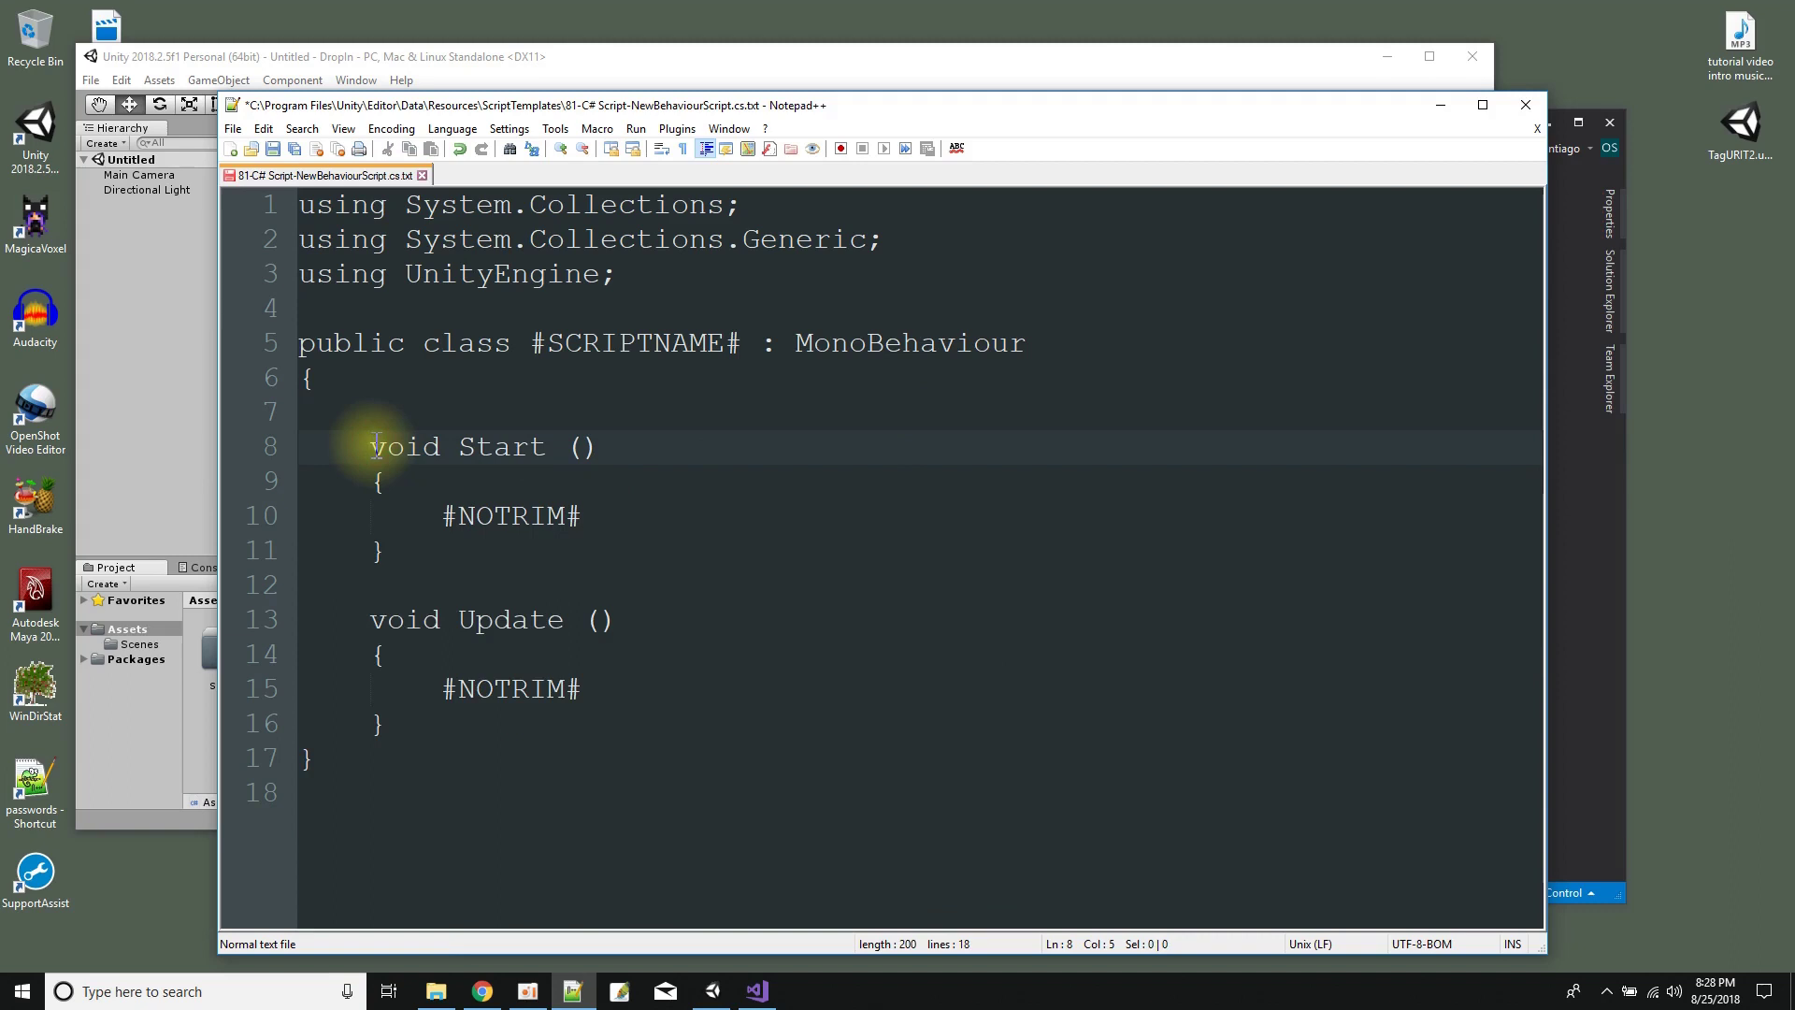
{"action": "type", "text": "private"}
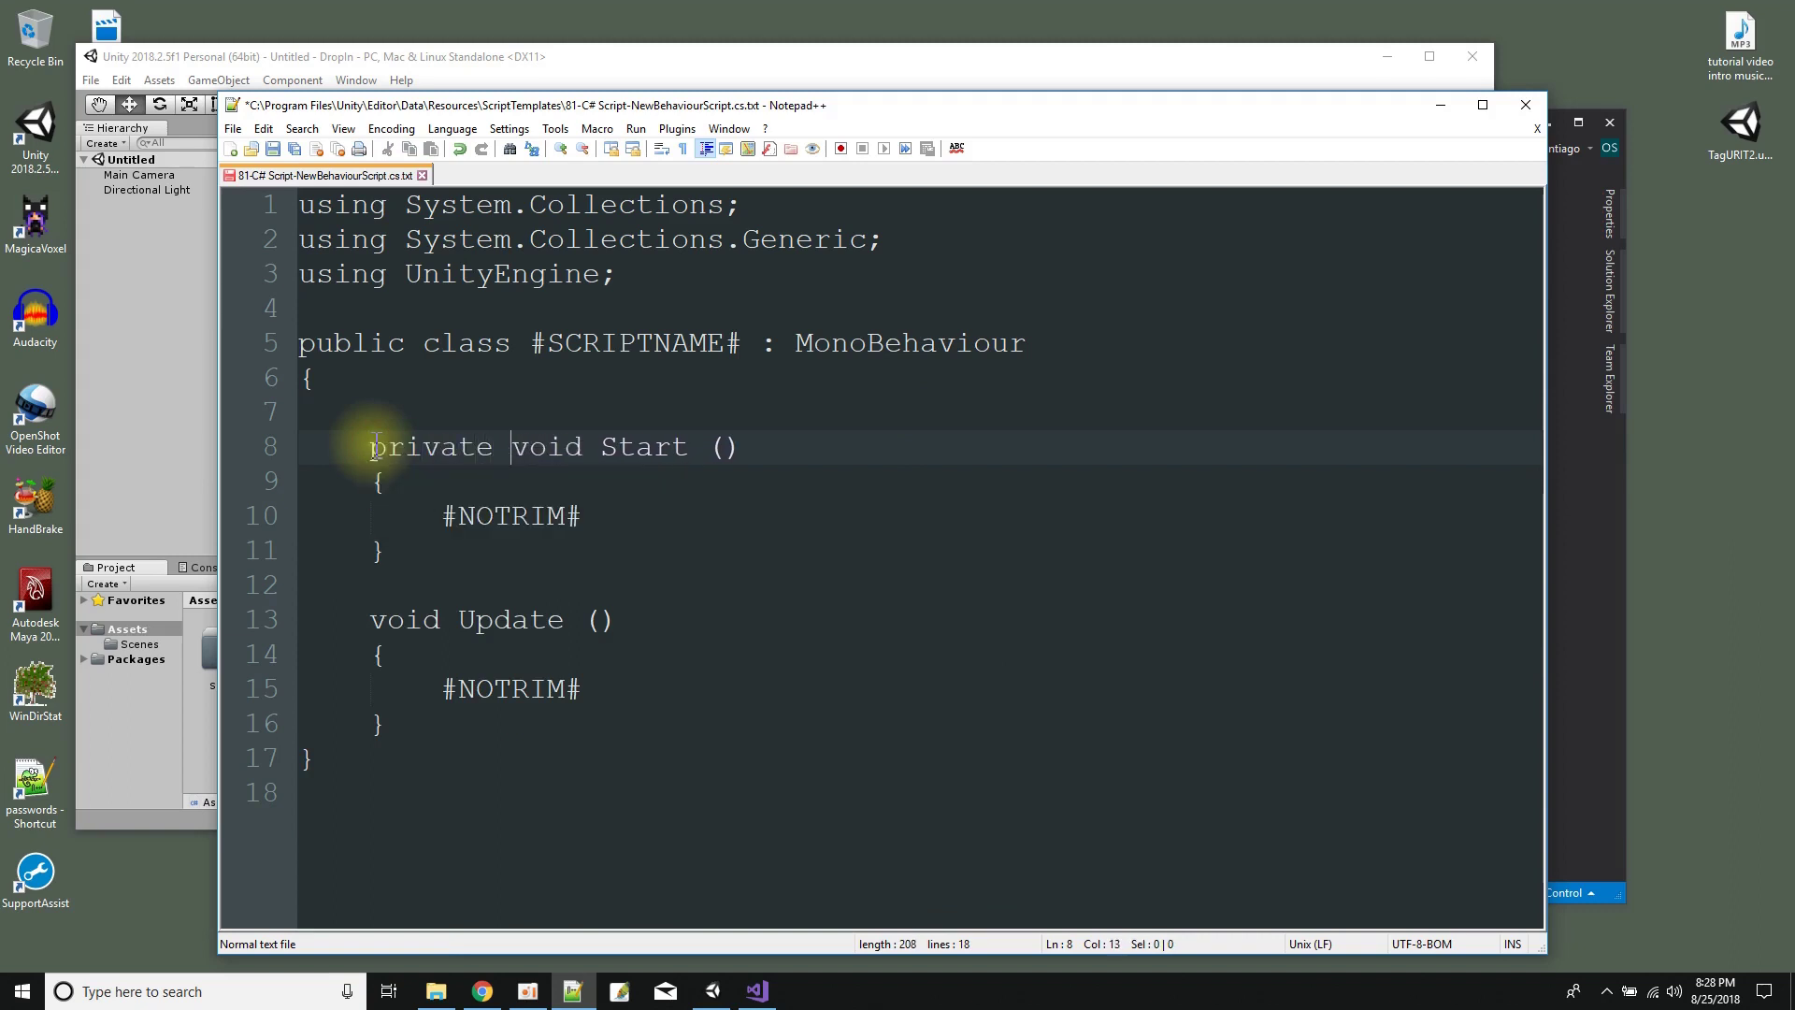
{"action": "left_click", "coordinate": [374, 620]}
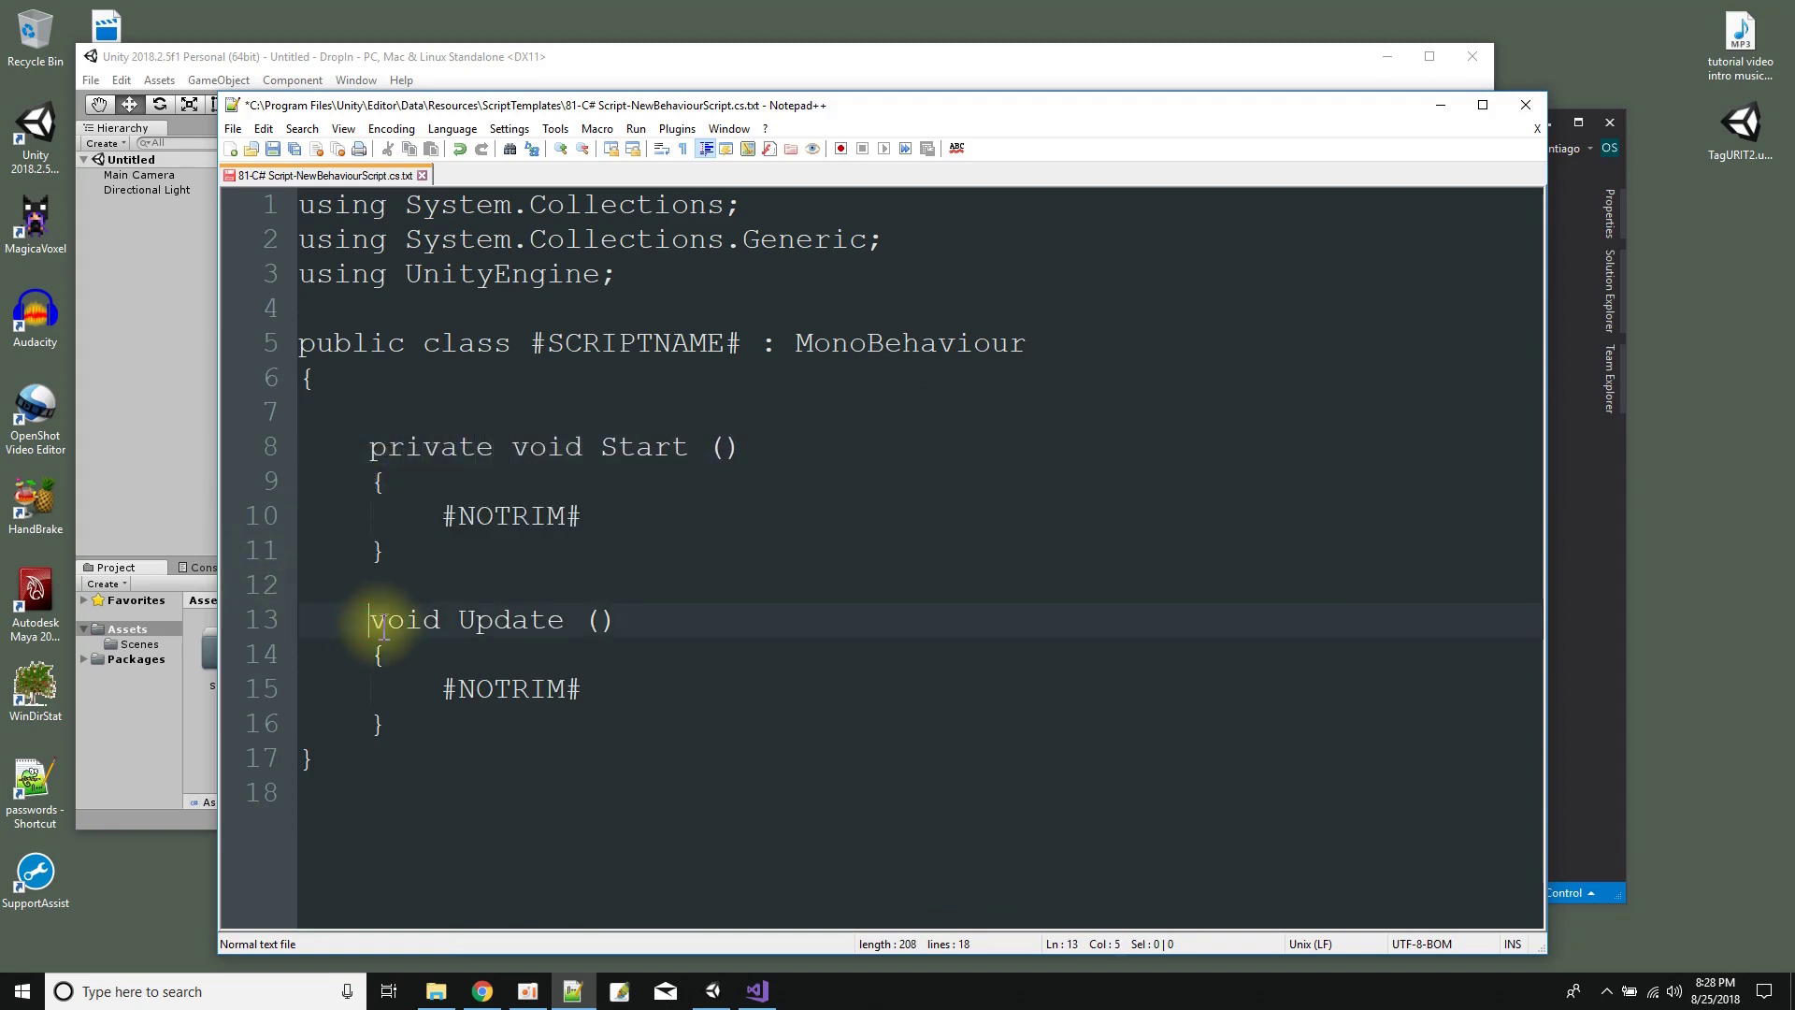
{"action": "type", "text": "priav"}
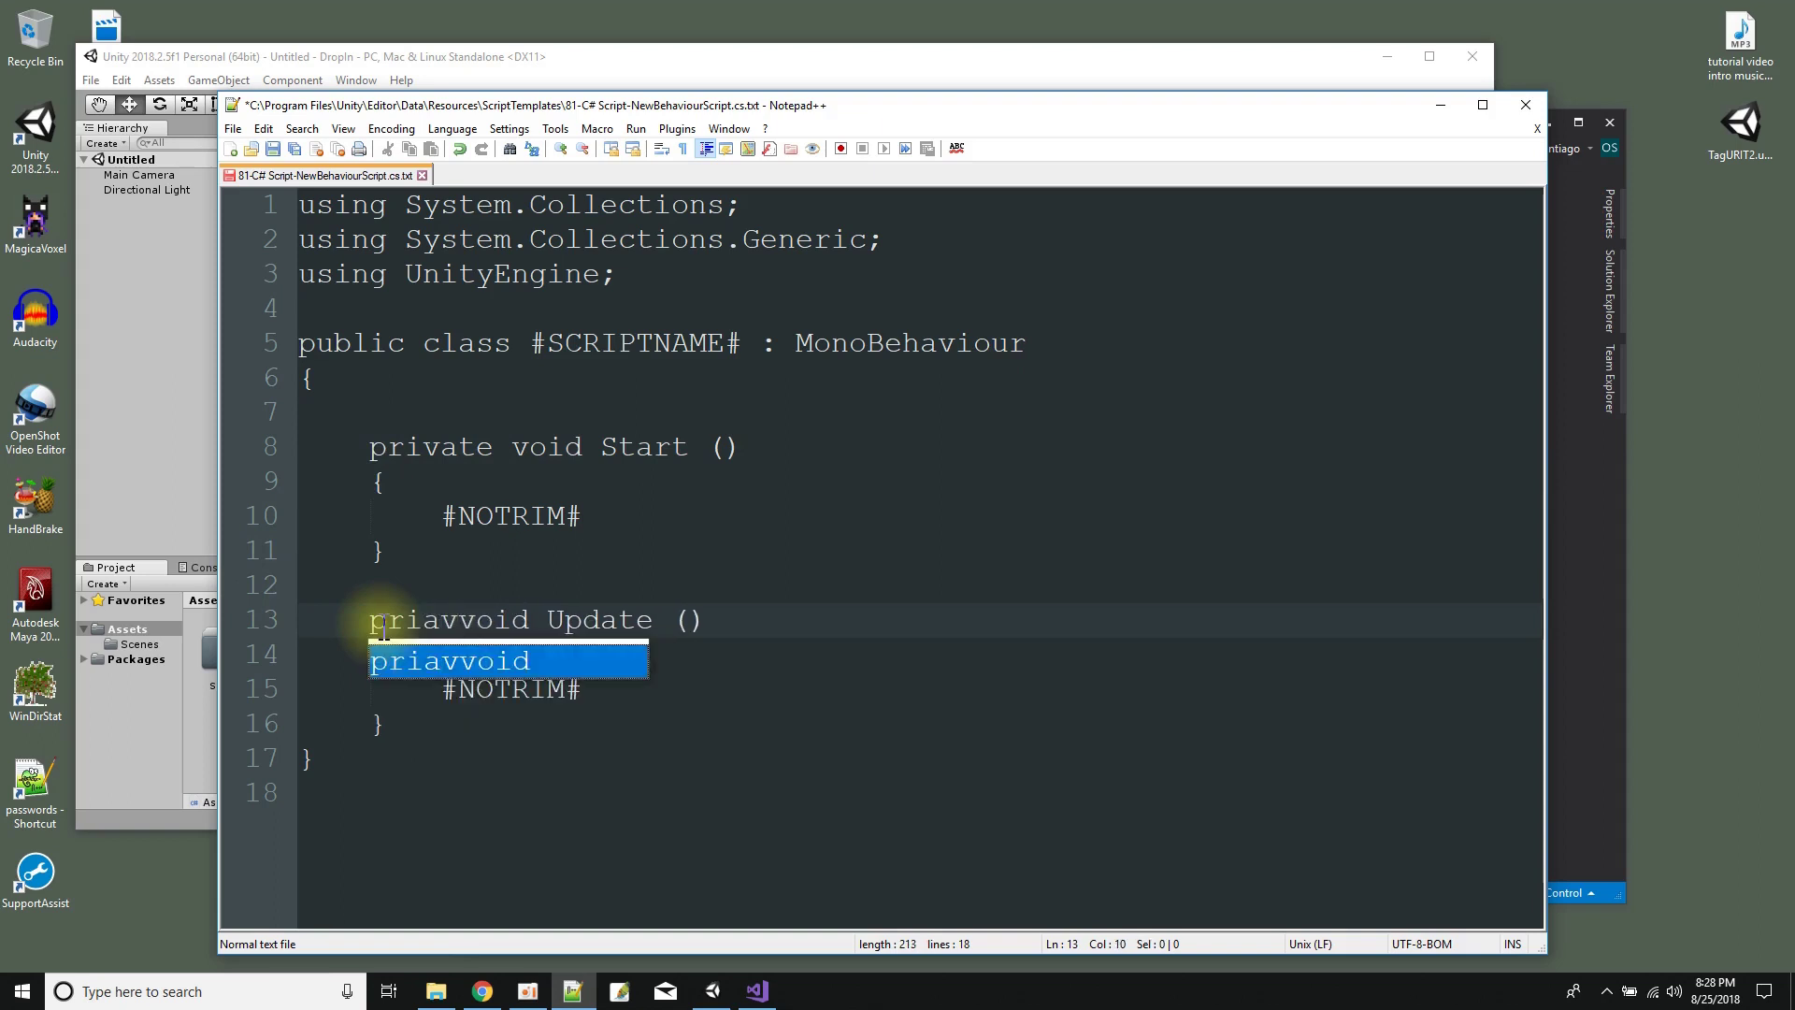
{"action": "key", "text": "BackSpace"}
{"action": "key", "text": "BackSpace"}
{"action": "type", "text": "vate"}
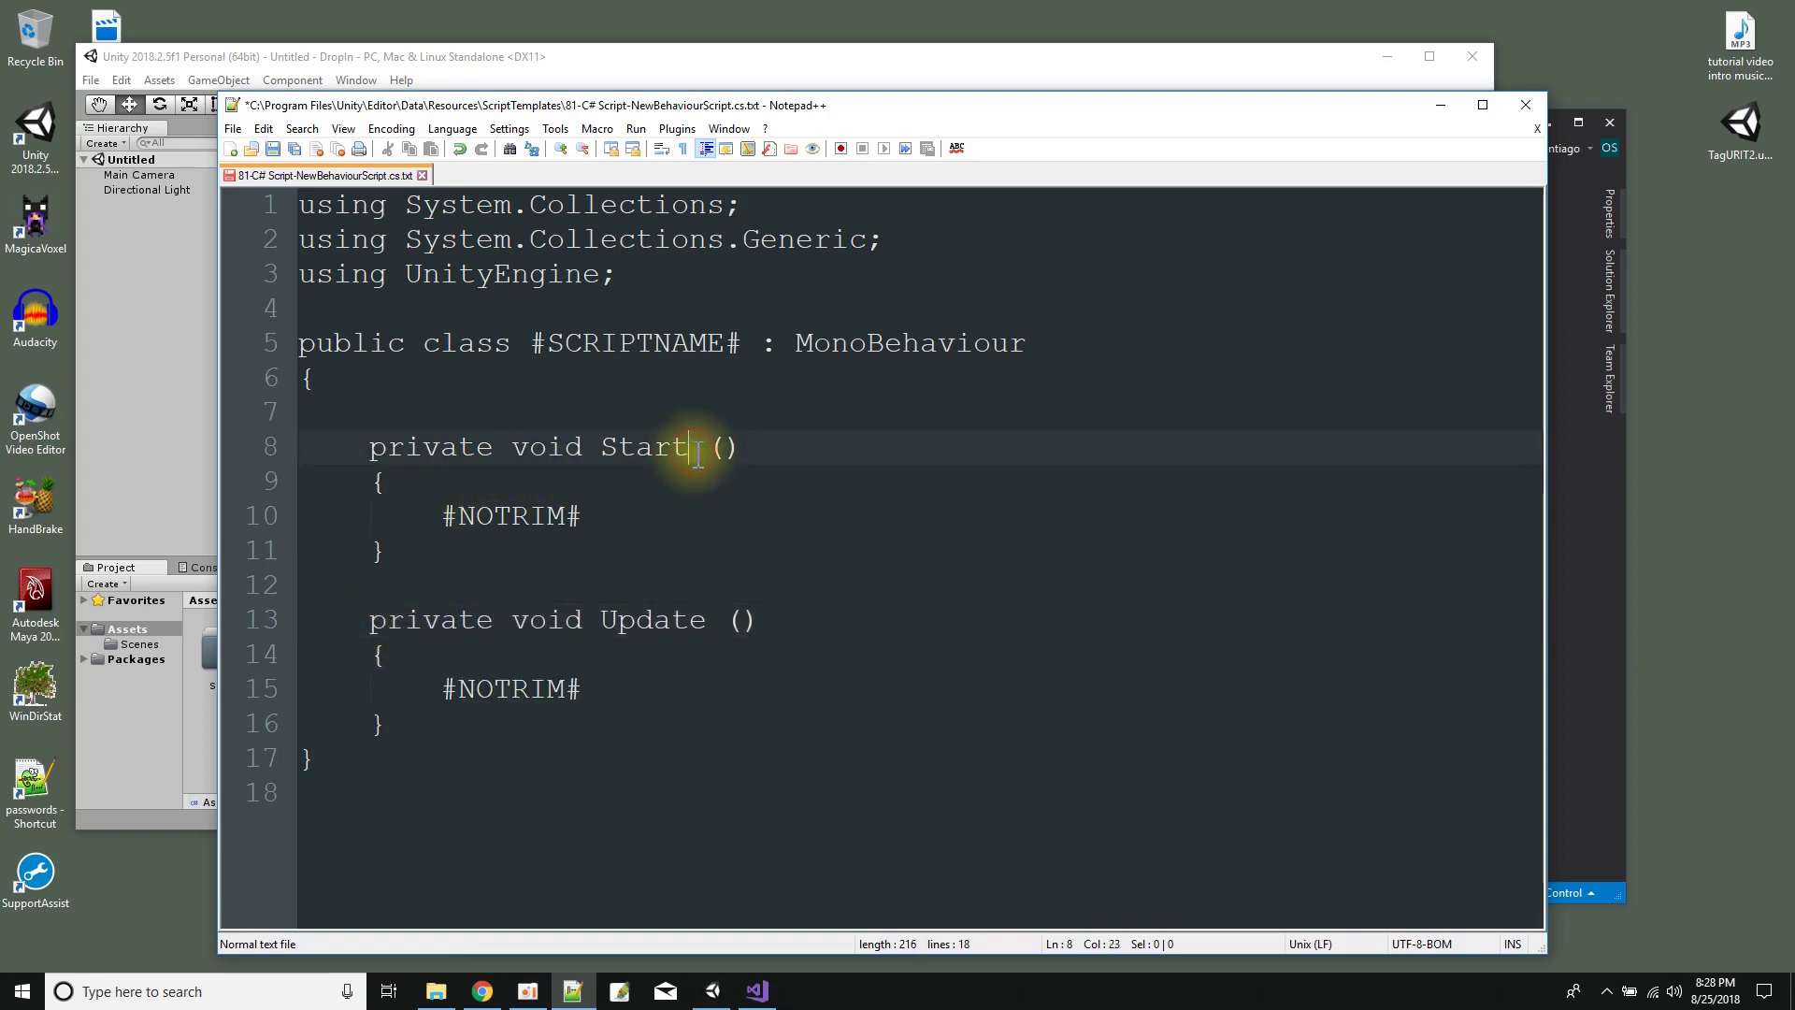
{"action": "key", "text": "Delete"}
{"action": "left_click", "coordinate": [708, 618]}
{"action": "key", "text": "Delete"}
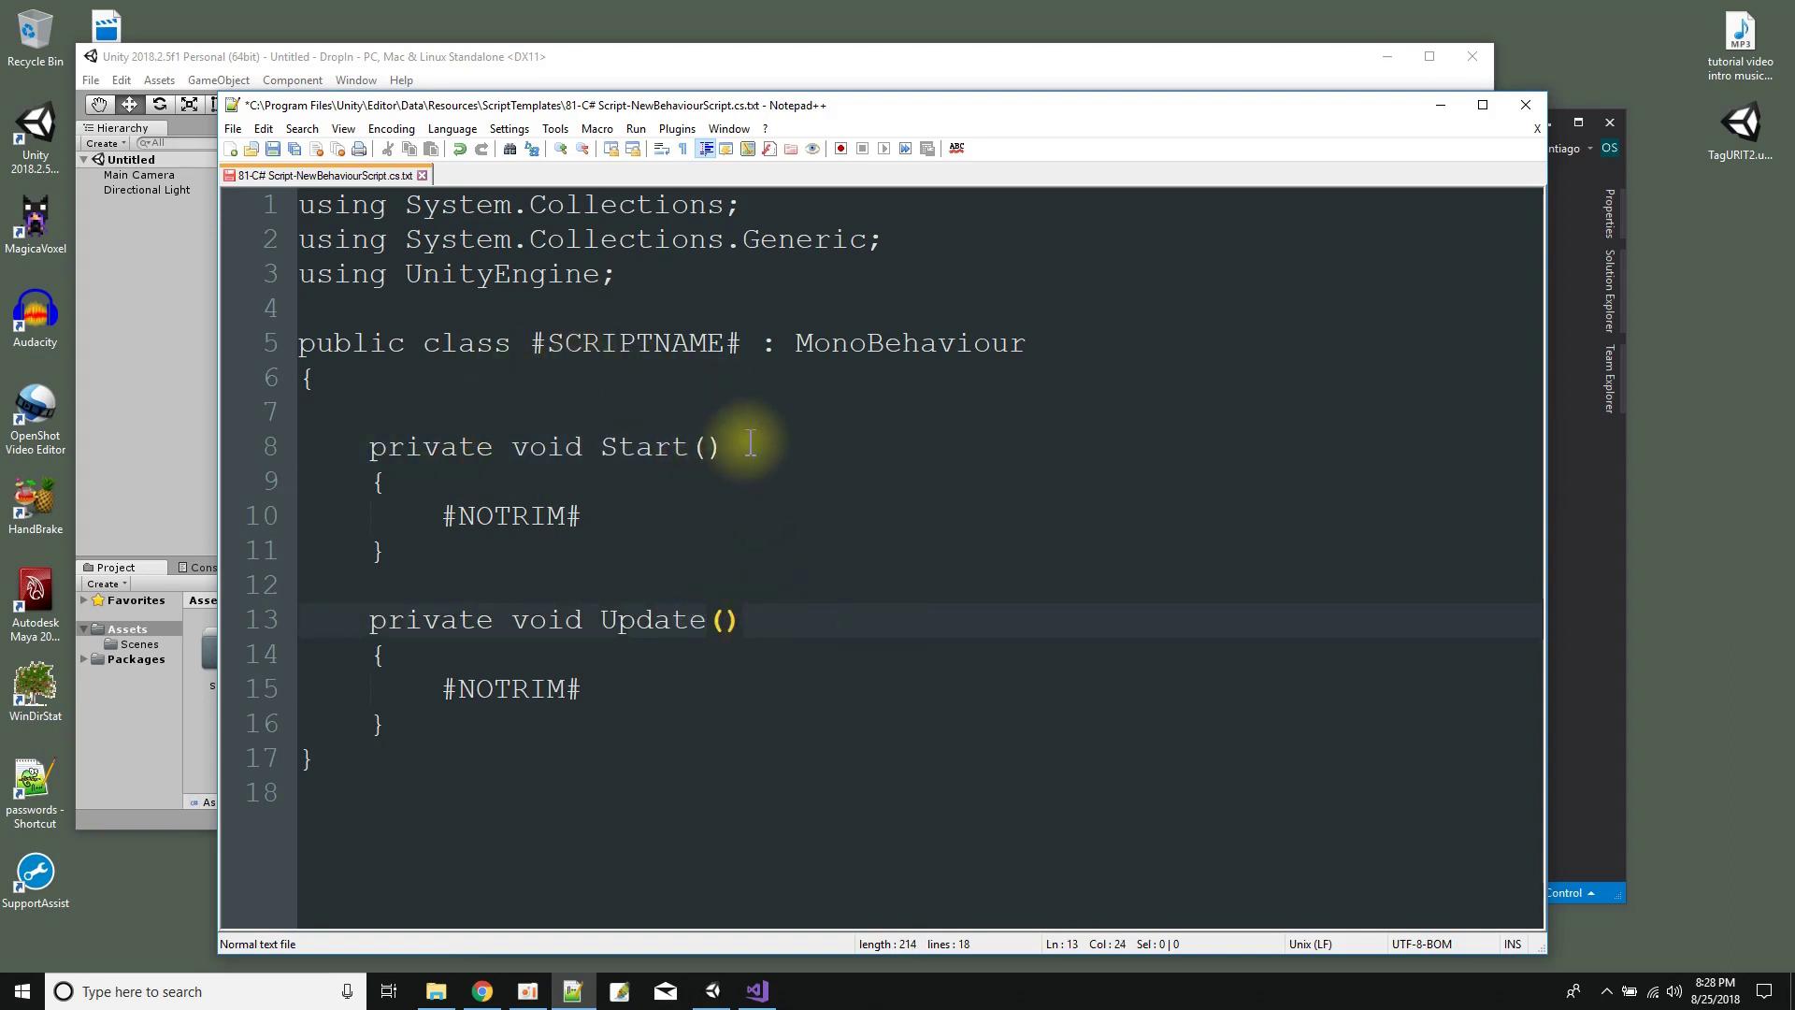
{"action": "left_click", "coordinate": [274, 149]}
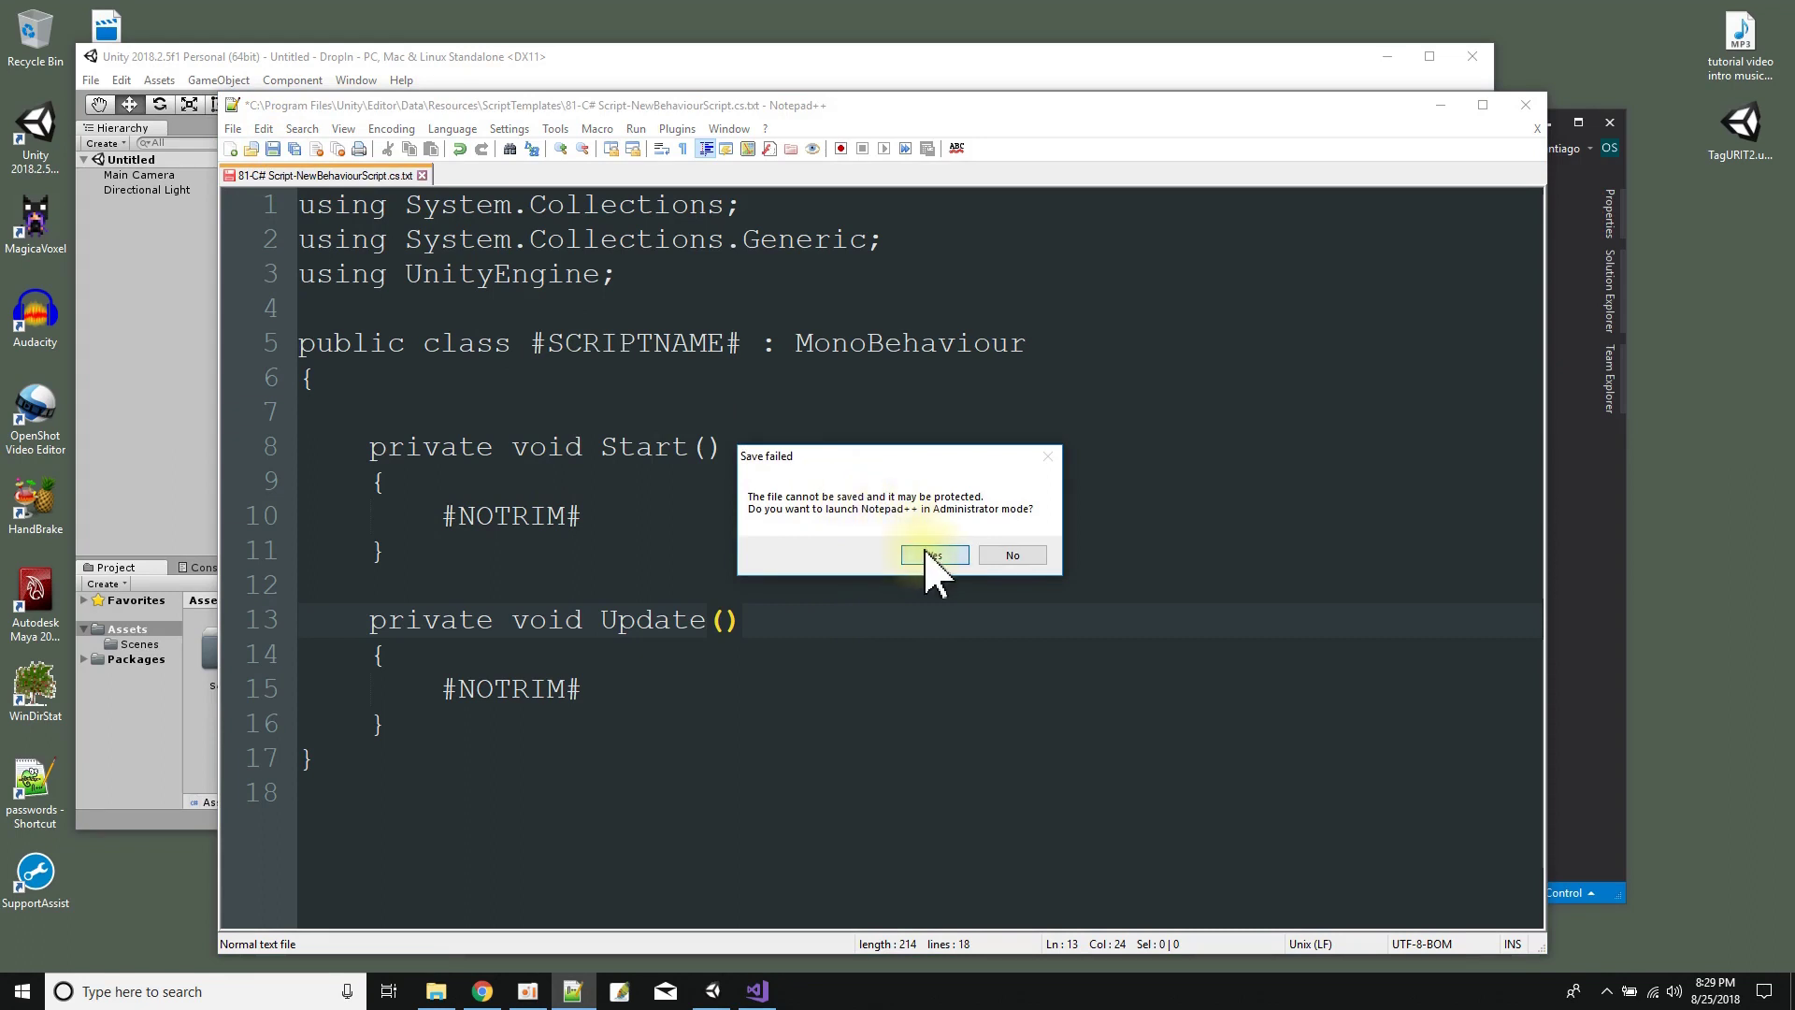
- Save the template from Notepad++ relaunched as administrator, then close Notepad++
{"action": "left_click", "coordinate": [925, 555]}
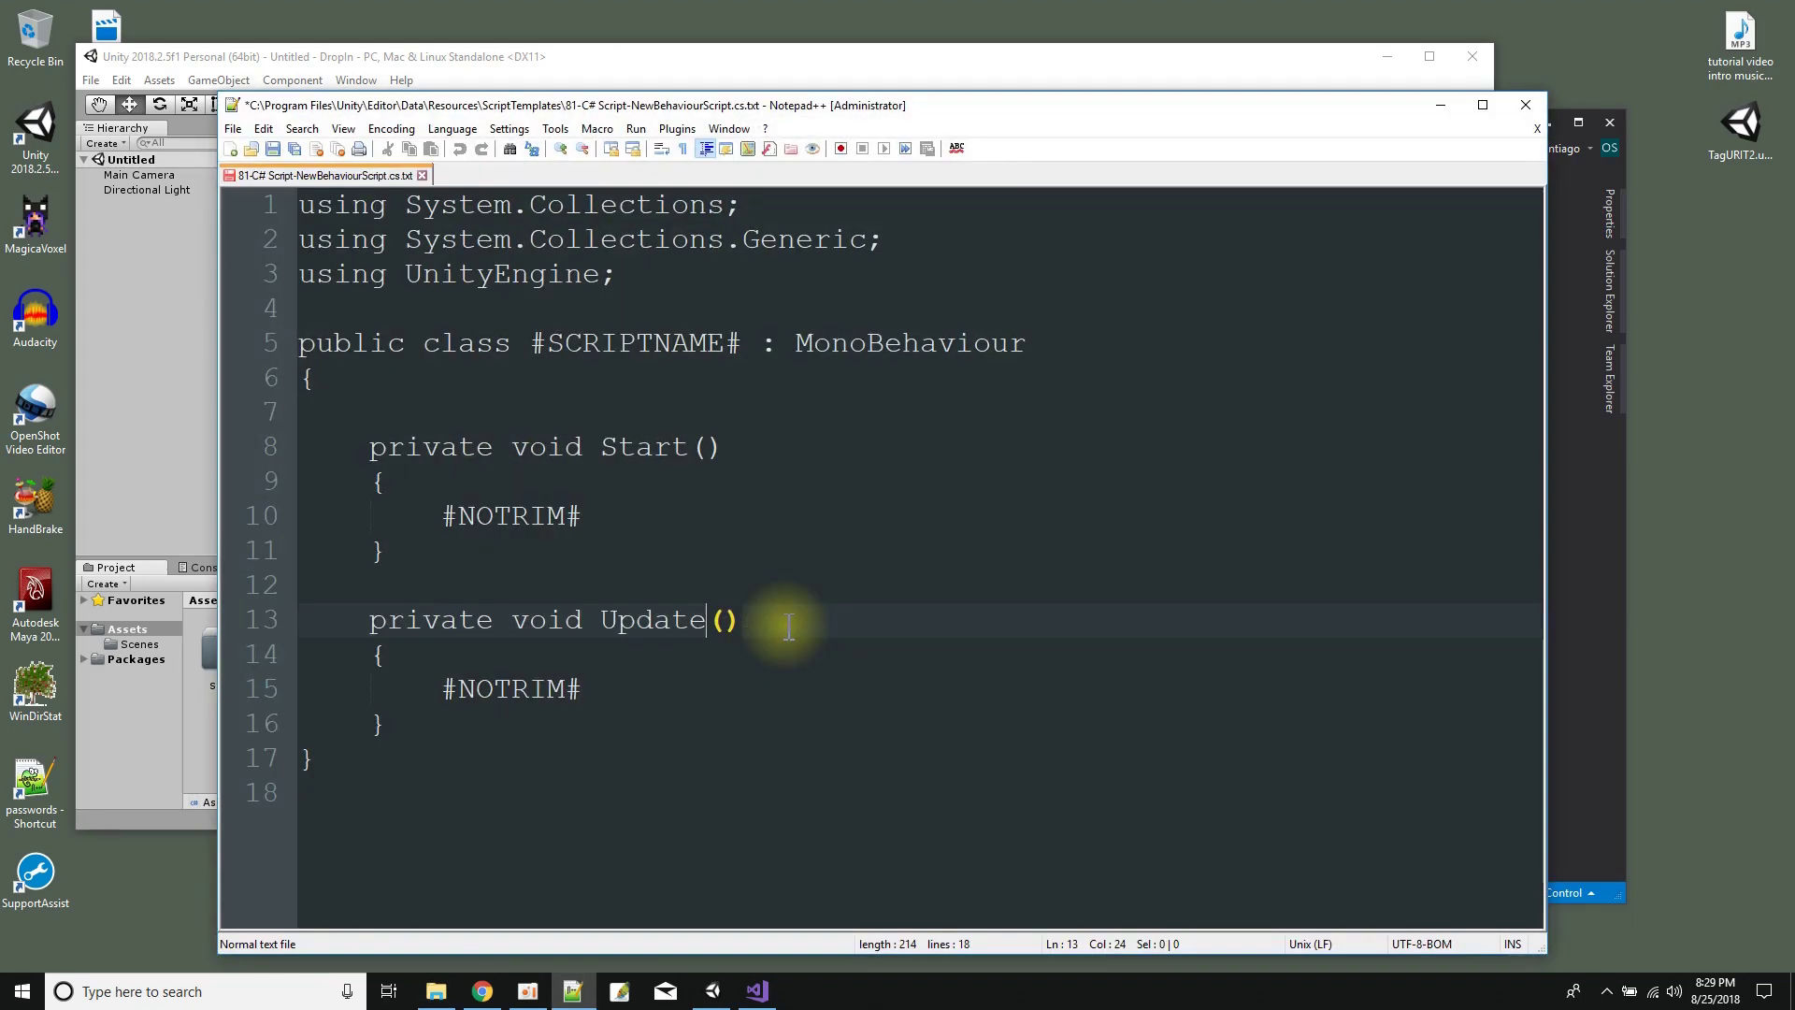
{"action": "left_click", "coordinate": [273, 149]}
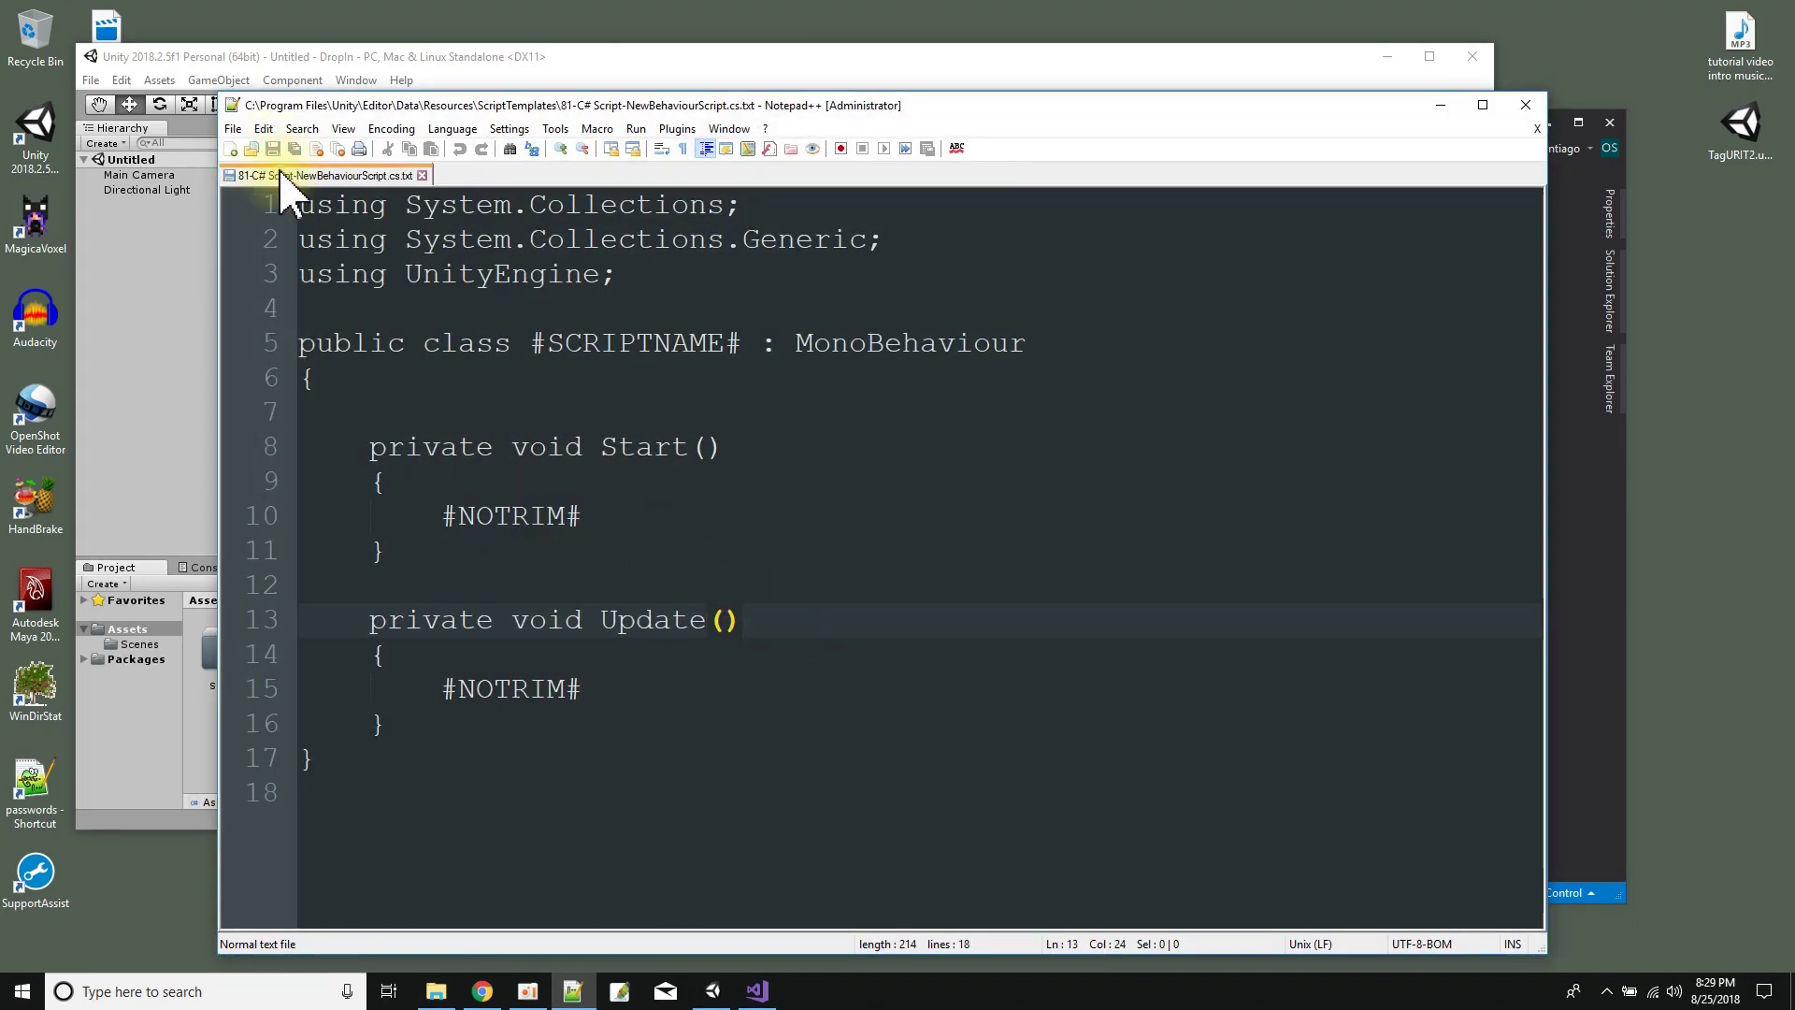
{"action": "left_click", "coordinate": [1526, 107]}
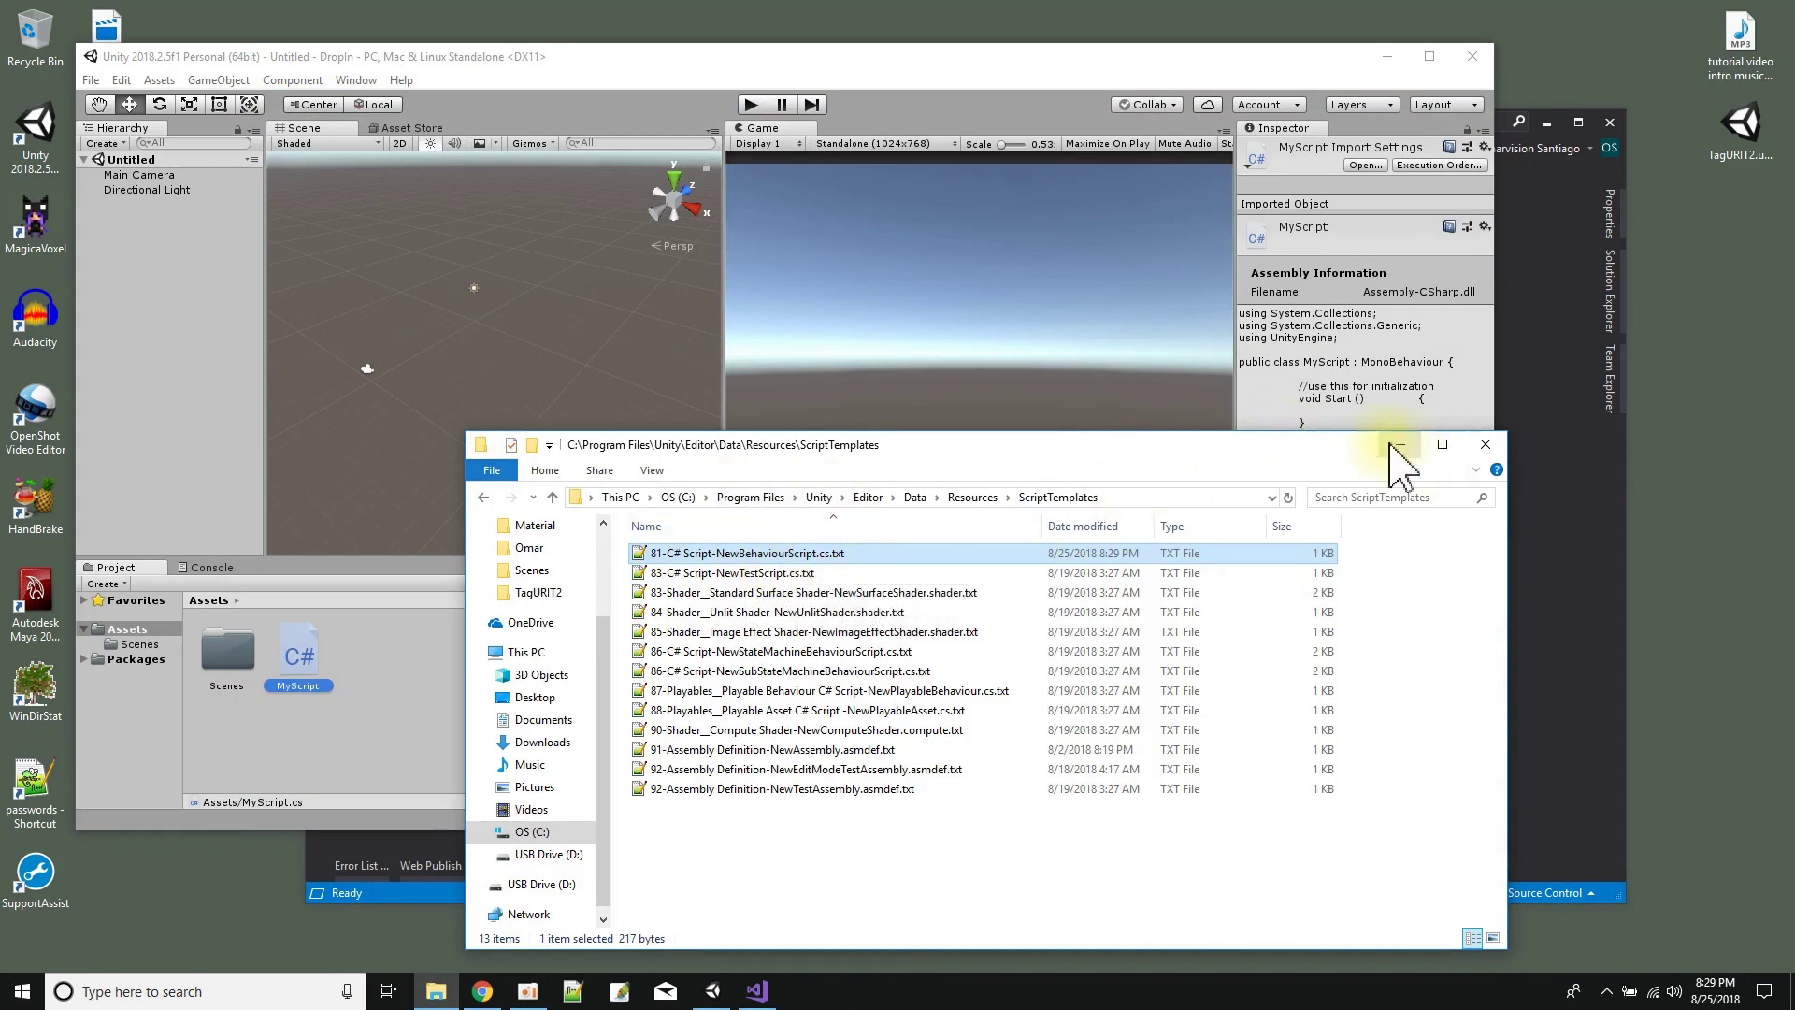
- Minimize Explorer and return to Unity's Assets panel
{"action": "left_click", "coordinate": [1397, 446]}
{"action": "left_click", "coordinate": [468, 710]}
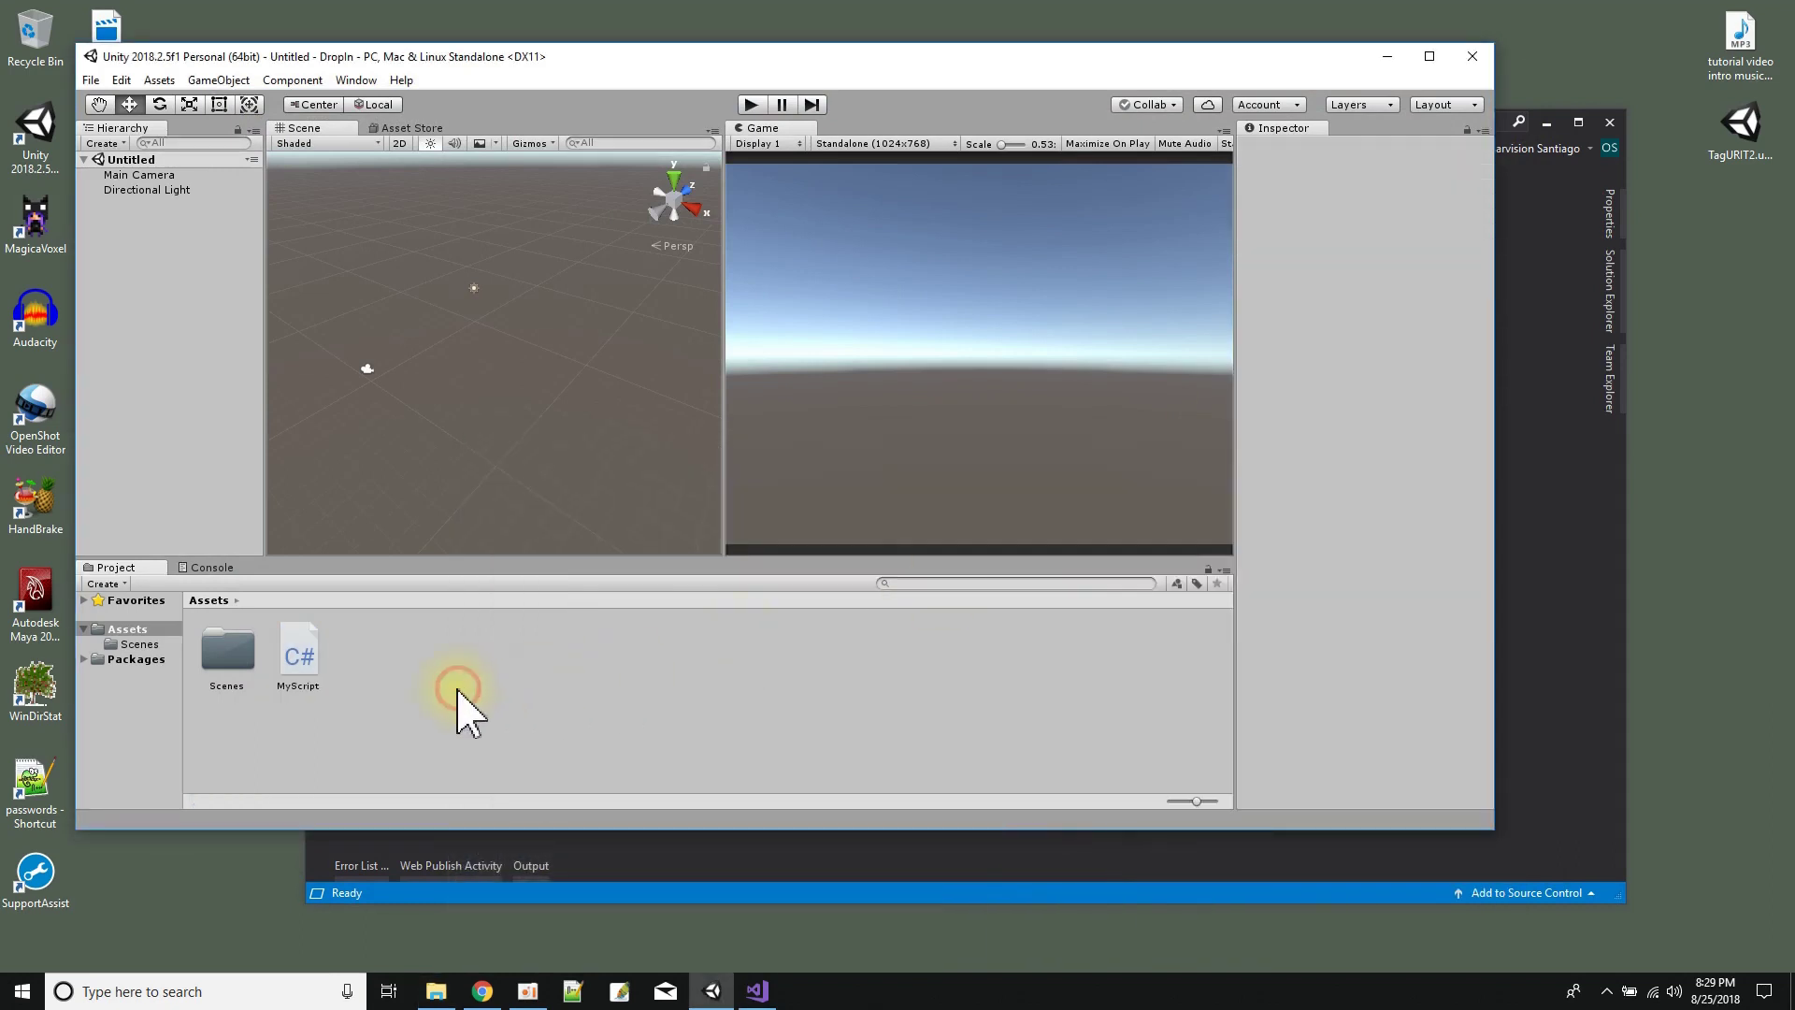
{"action": "double_click", "coordinate": [305, 679]}
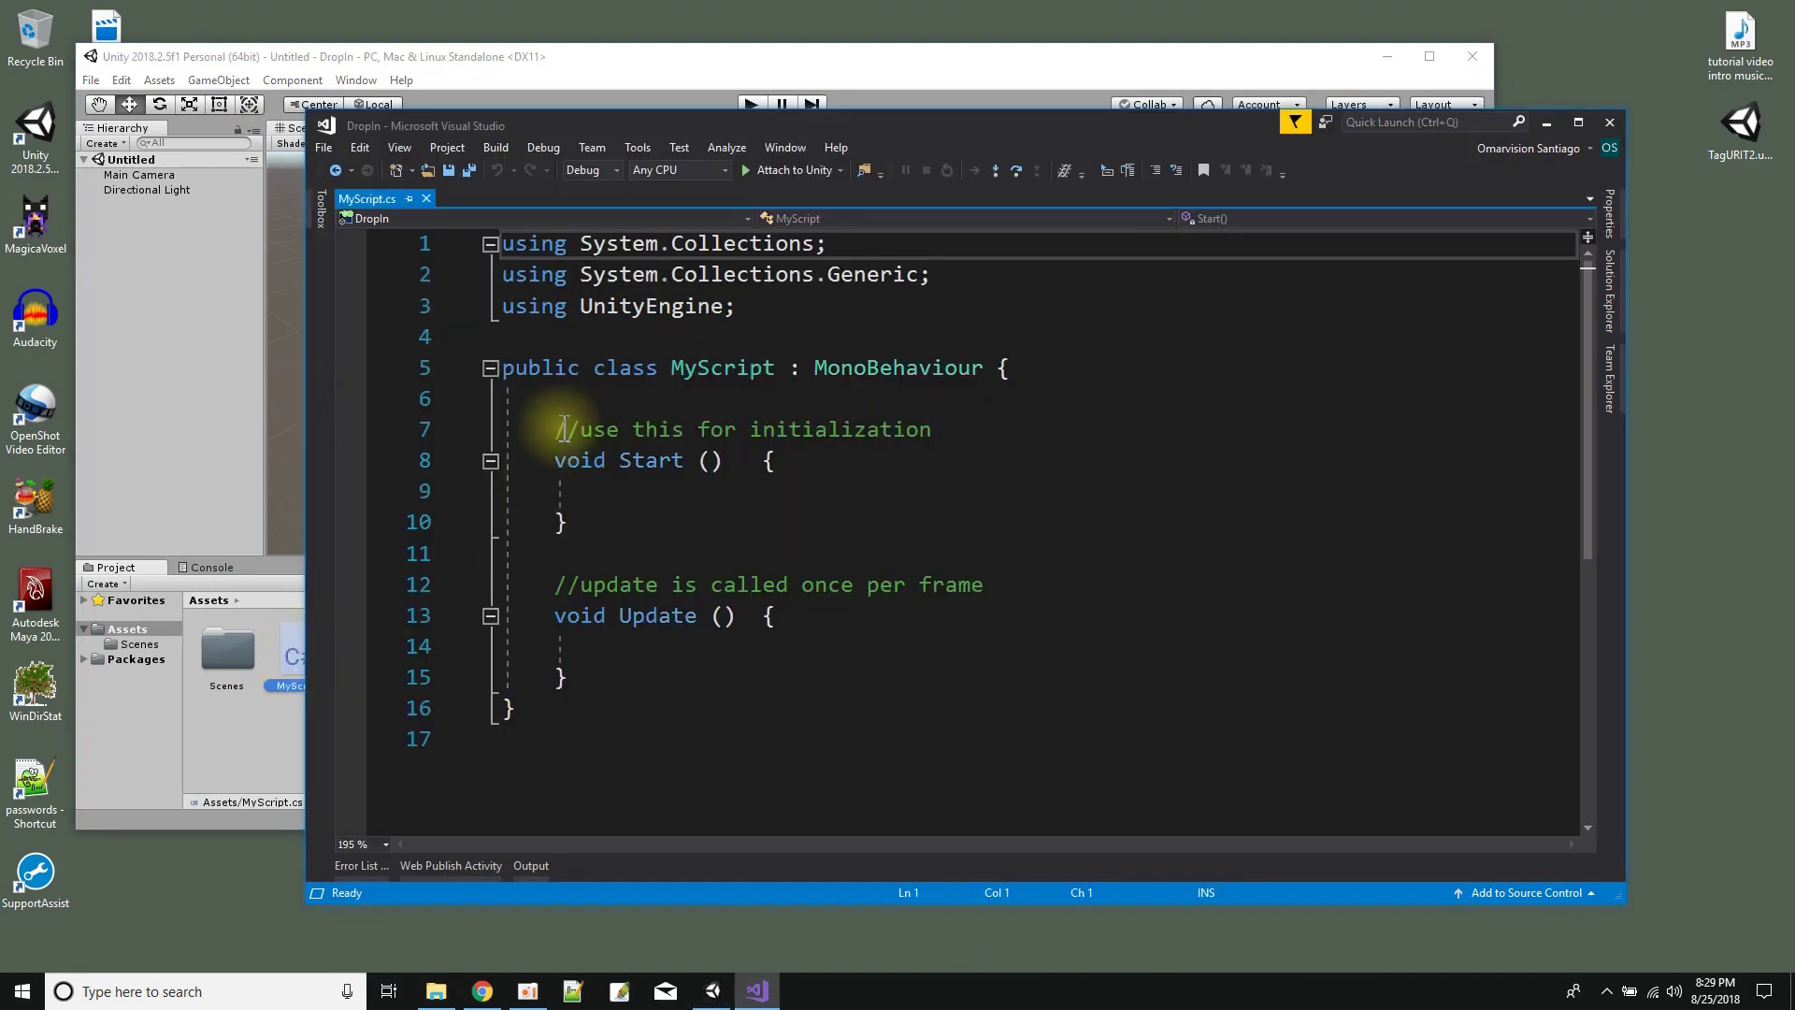
{"action": "left_click", "coordinate": [453, 64]}
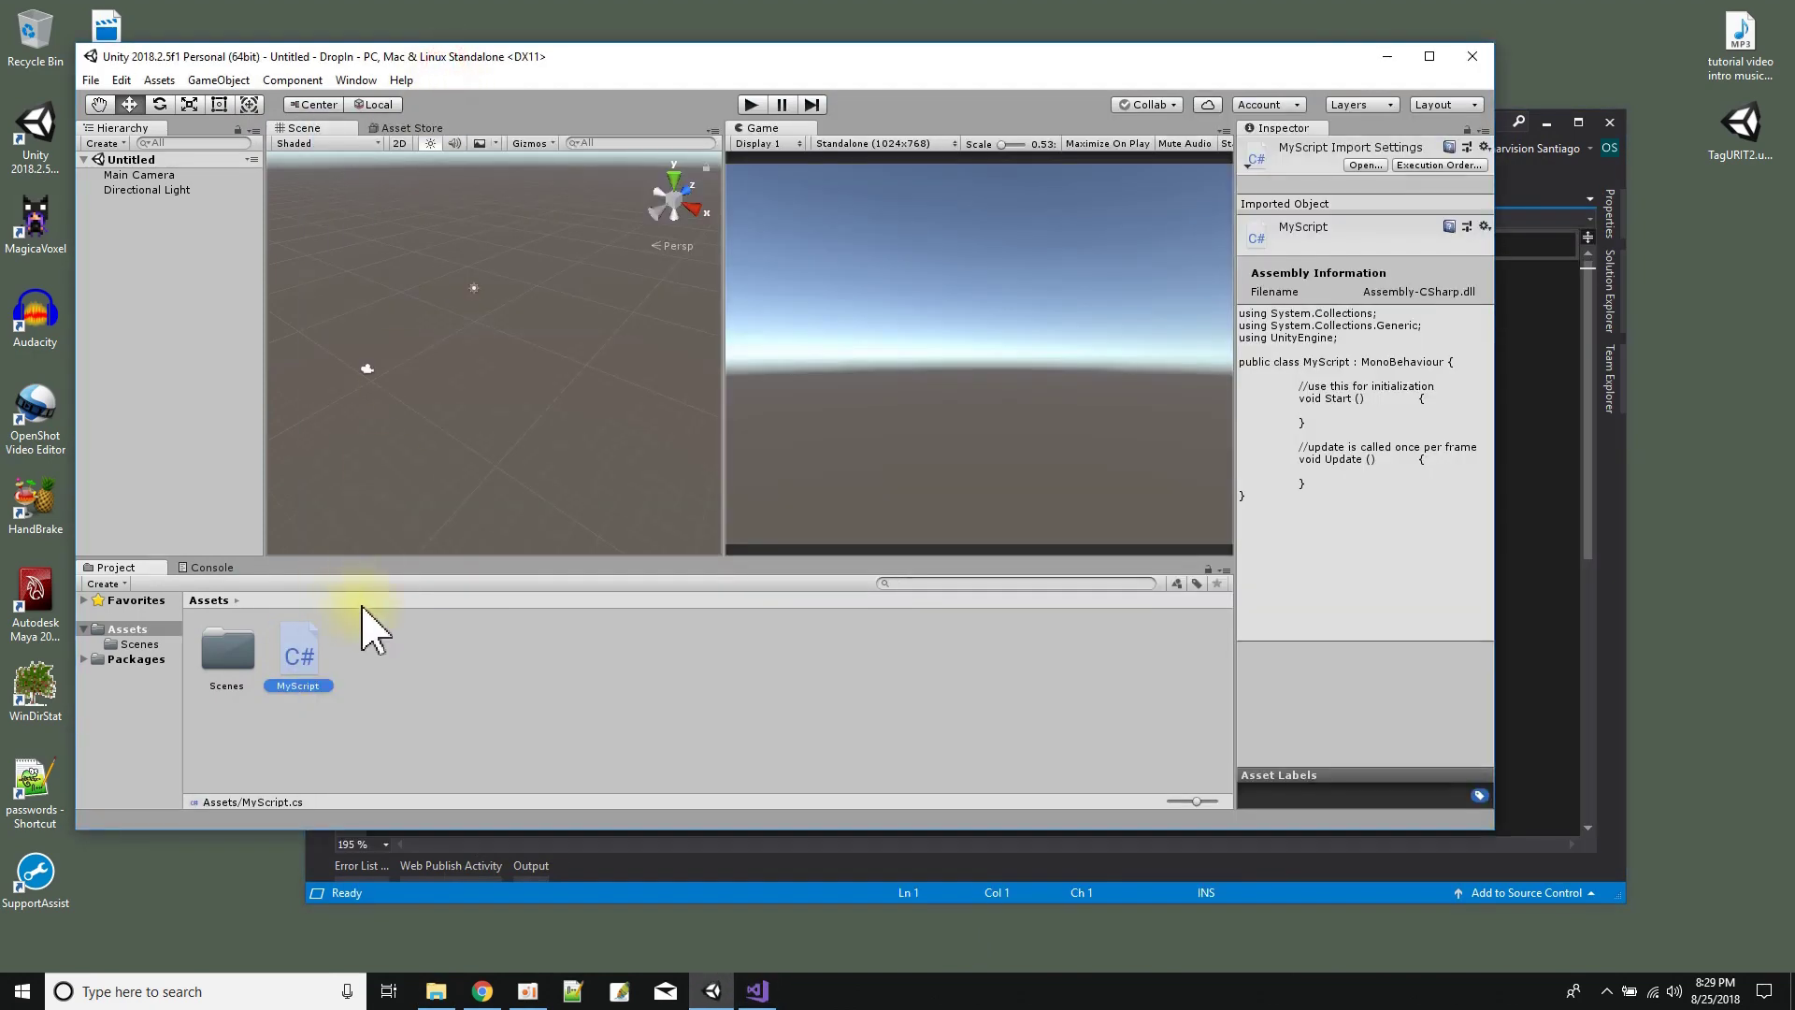
{"action": "right_click", "coordinate": [438, 676]}
{"action": "mouse_move", "coordinate": [487, 236]}
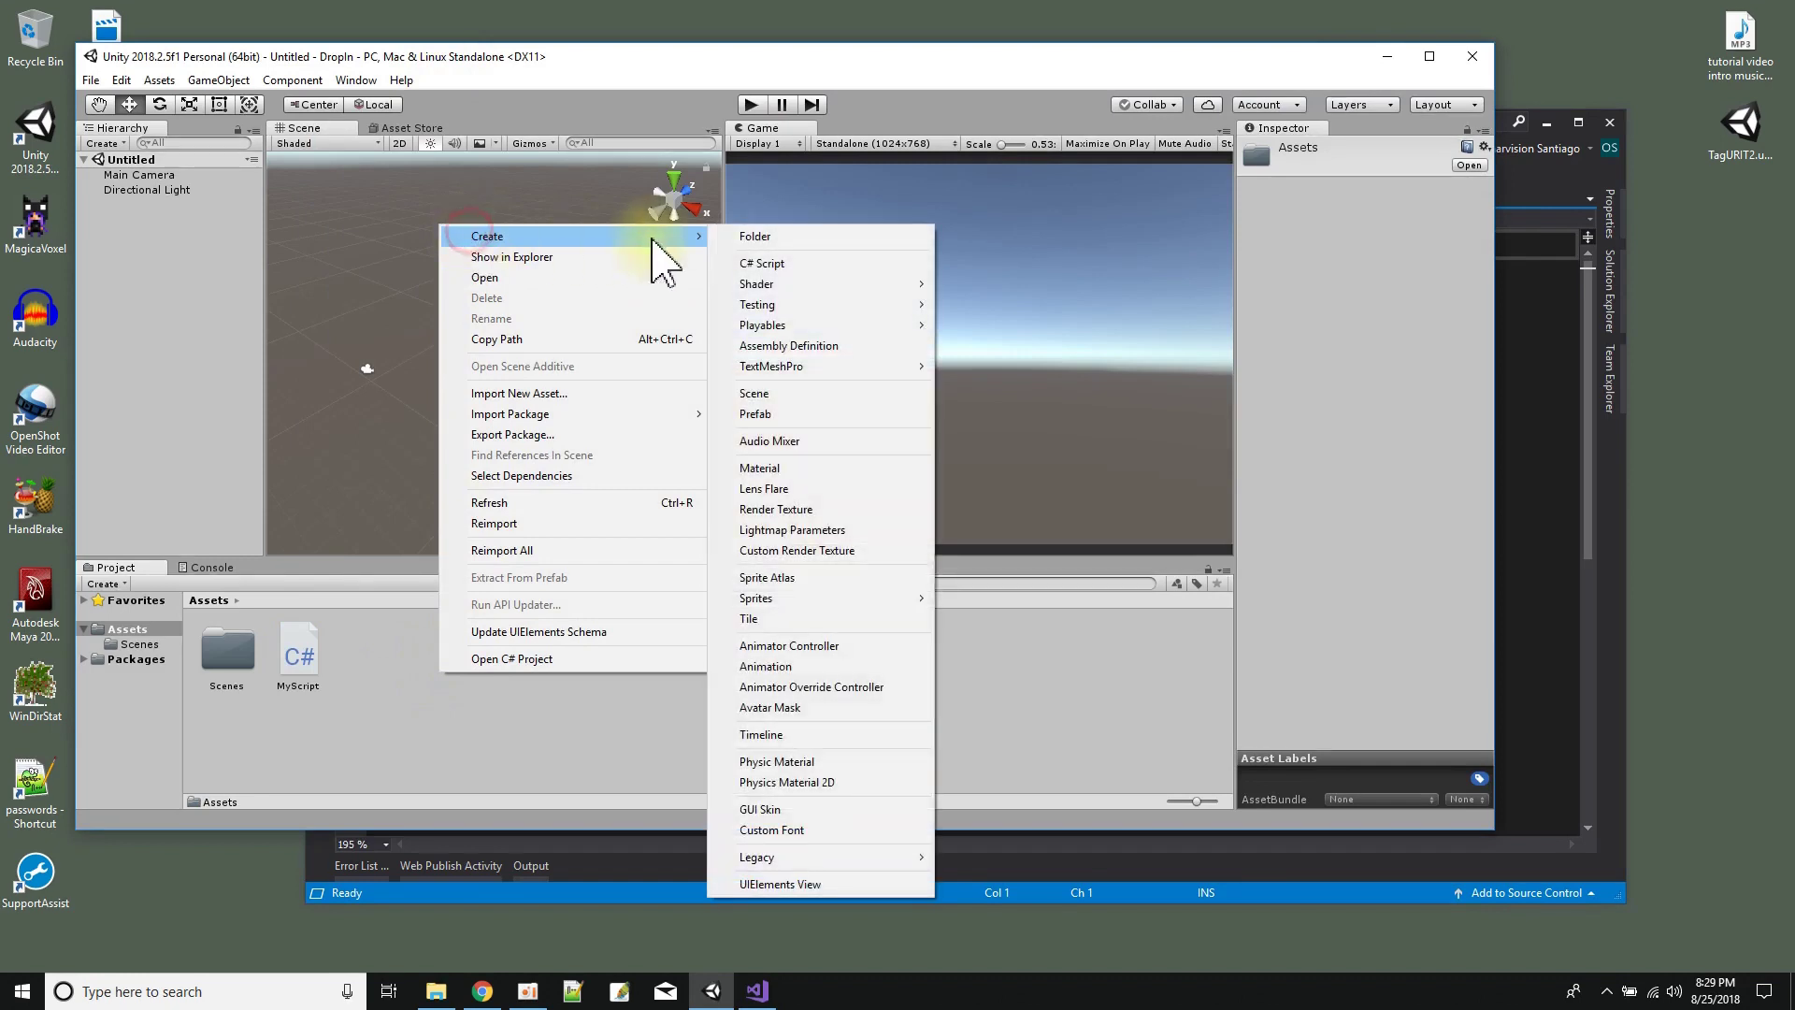
- Create a NextScript C# script and open it in Visual Studio to verify the template
{"action": "left_click", "coordinate": [775, 265]}
{"action": "type", "text": "NextScript"}
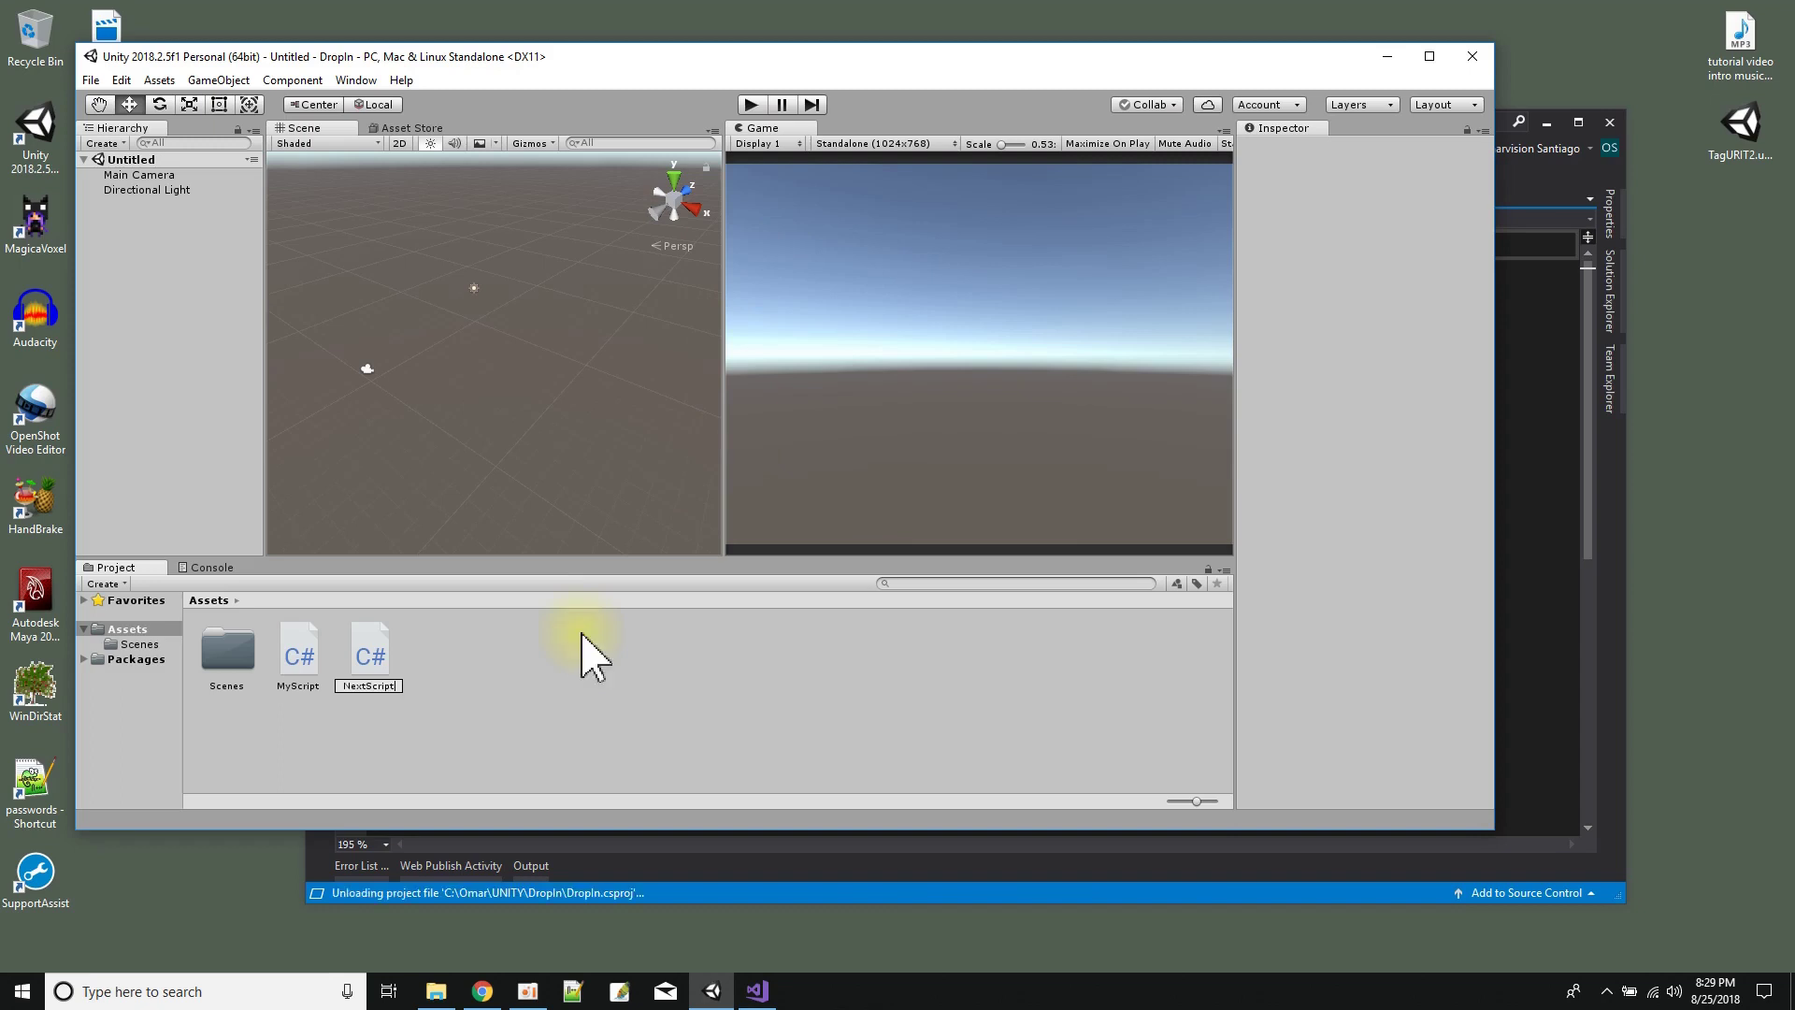
{"action": "double_click", "coordinate": [371, 659]}
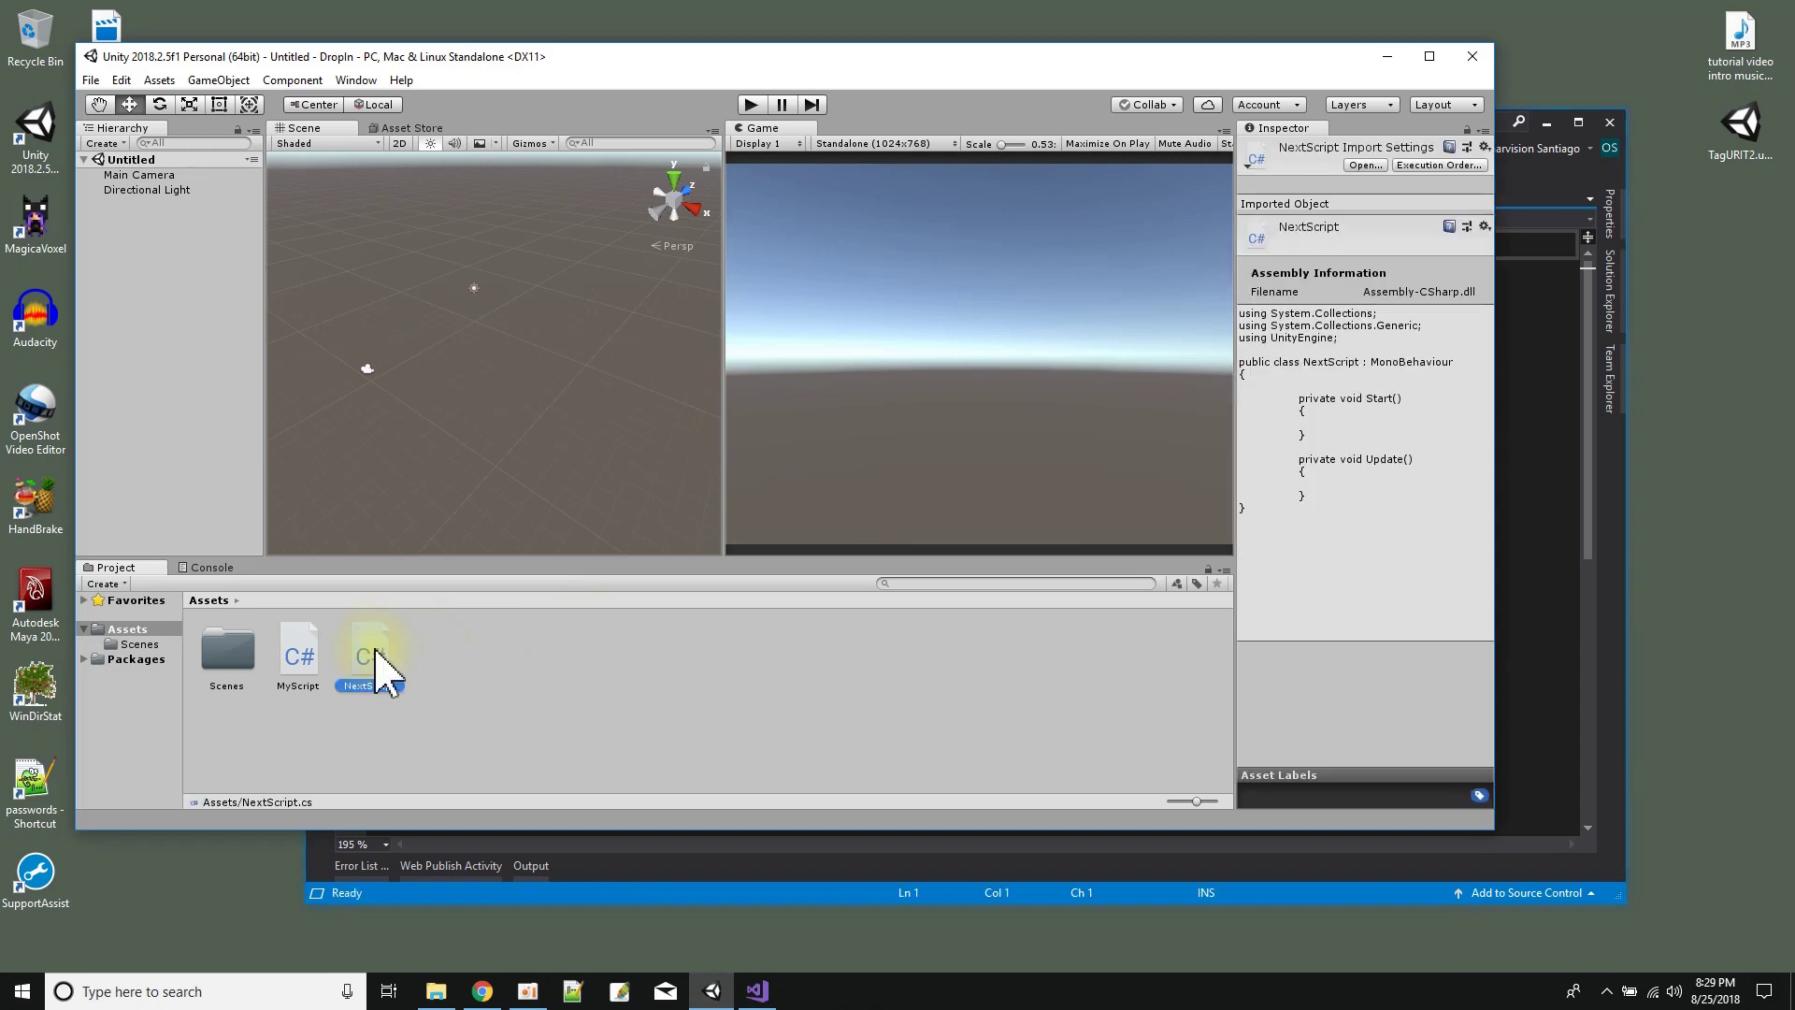